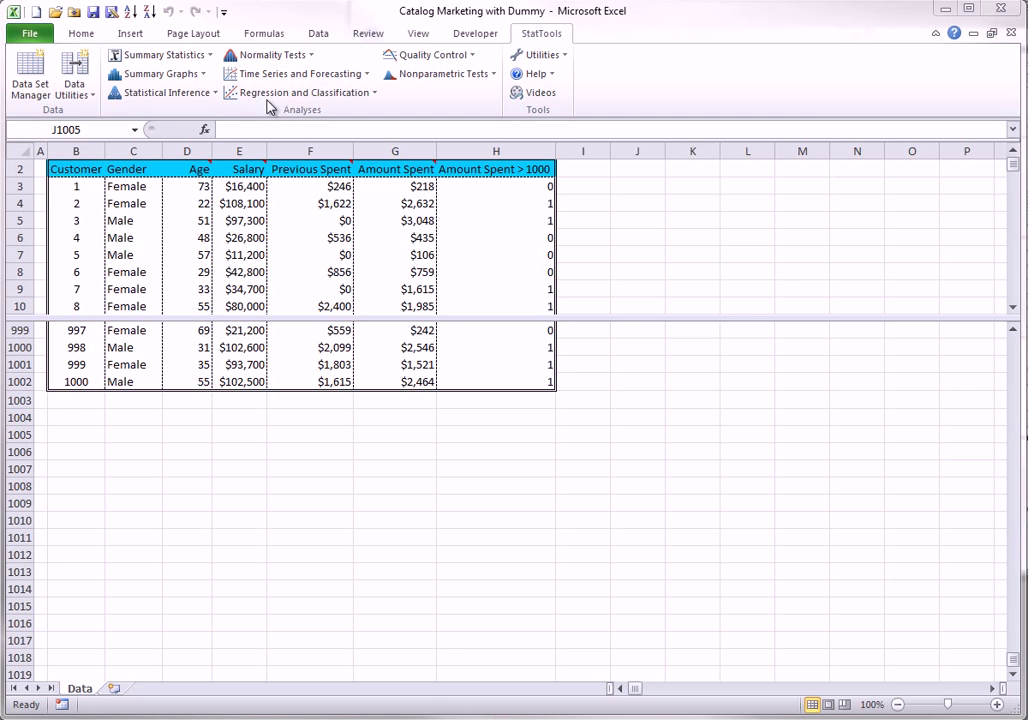
Step: Show the StatTools Statistical Inference procedures menu, close it, and show it again
{"action": "left_click", "coordinate": [215, 94]}
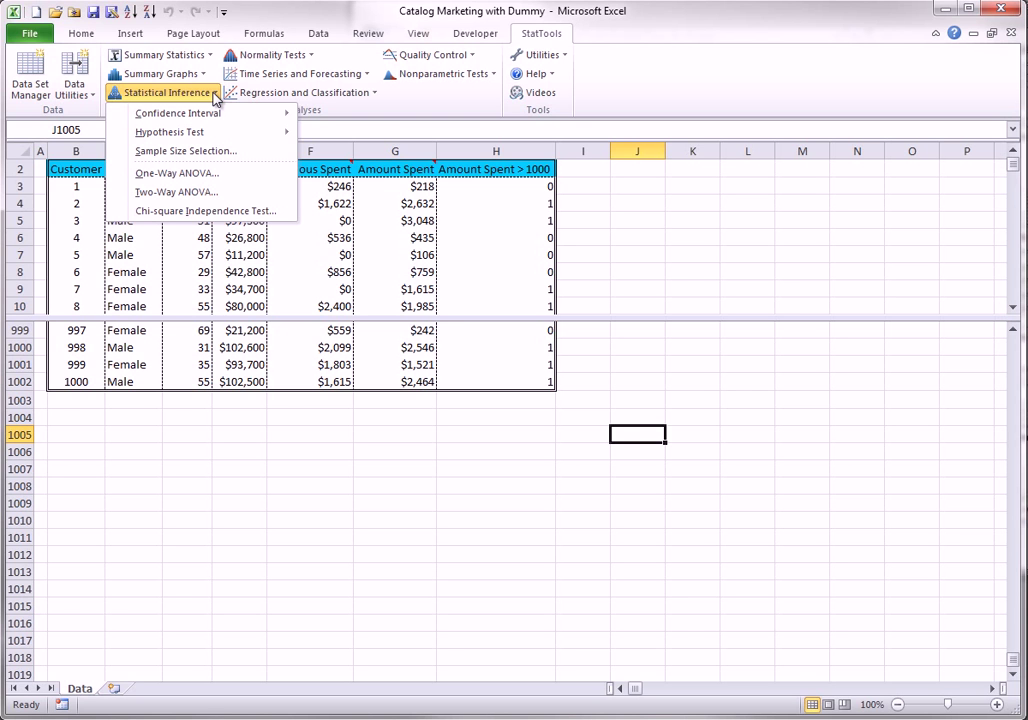
{"action": "left_click", "coordinate": [638, 245]}
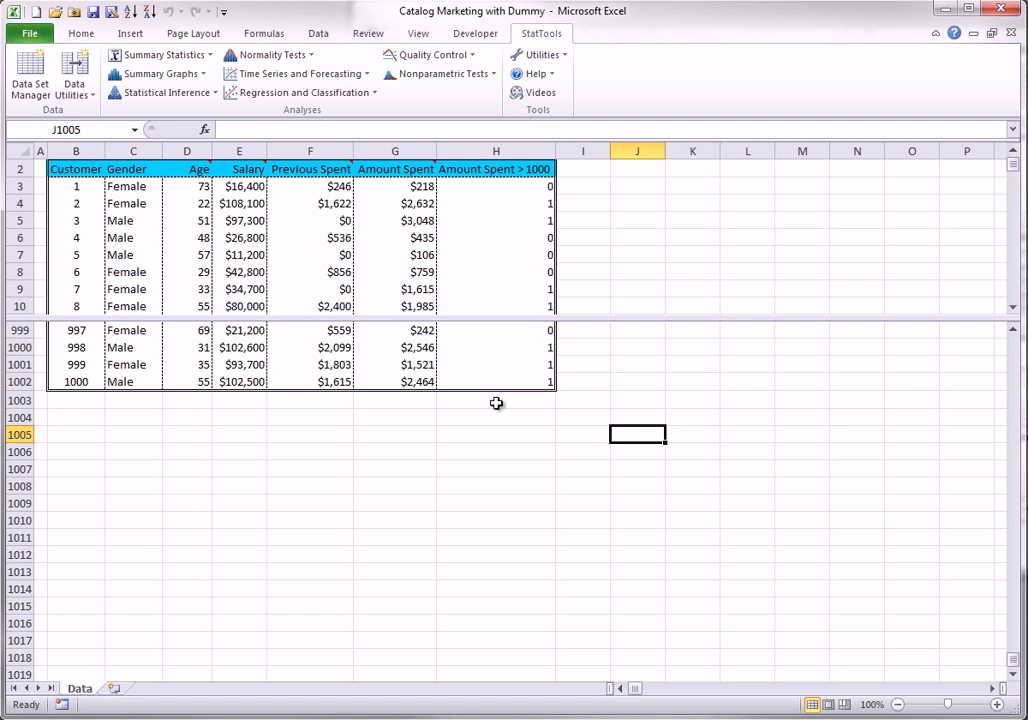
{"action": "left_click", "coordinate": [212, 92]}
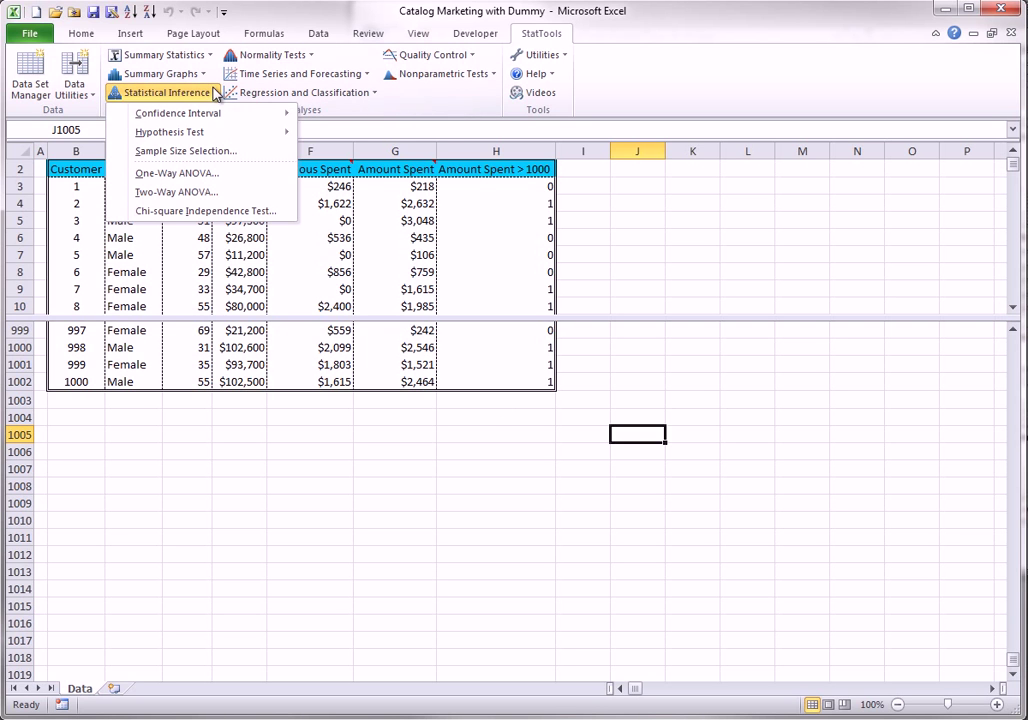
{"action": "mouse_move", "coordinate": [178, 113]}
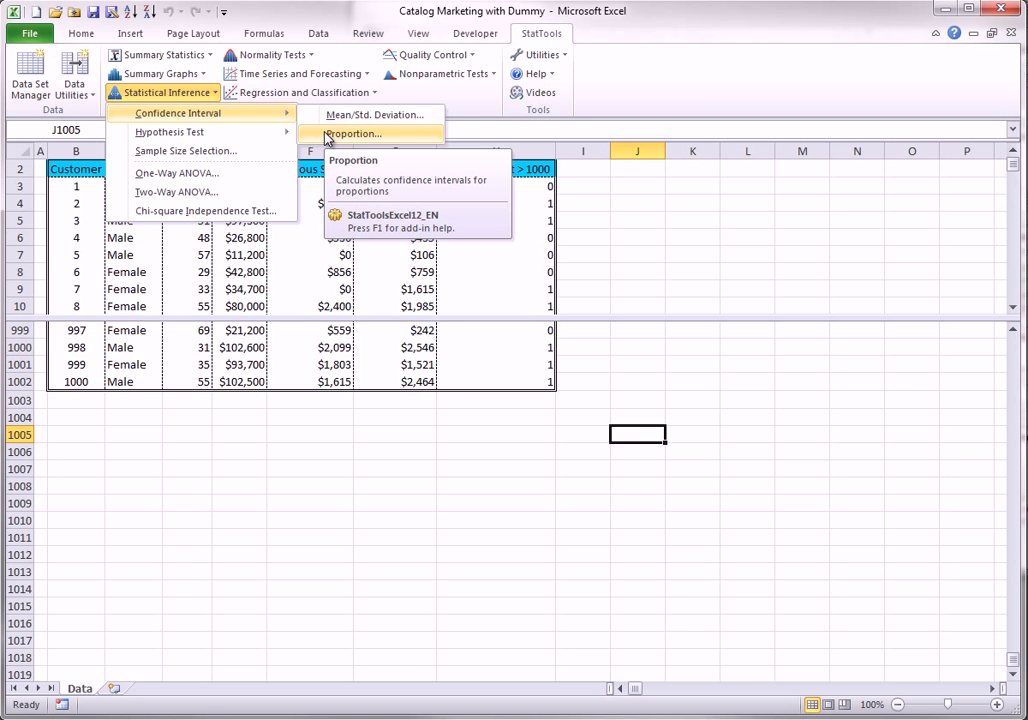
Step: Start a Confidence Interval for Mean/Std. Deviation from the Statistical Inference menu
{"action": "left_click", "coordinate": [350, 134]}
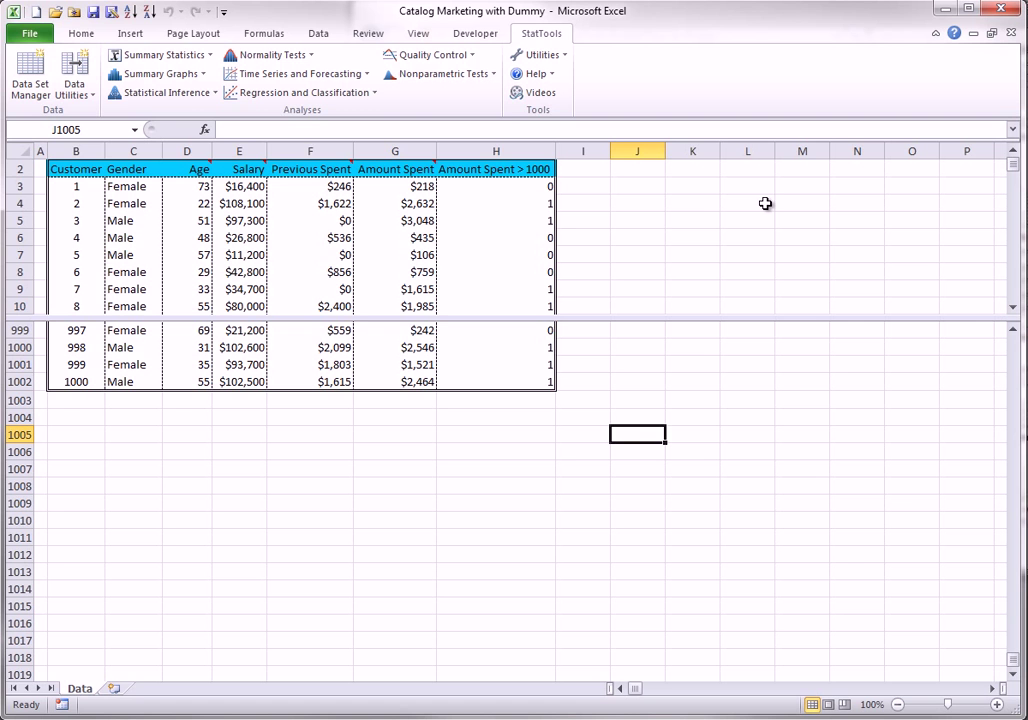
{"action": "left_click", "coordinate": [216, 92]}
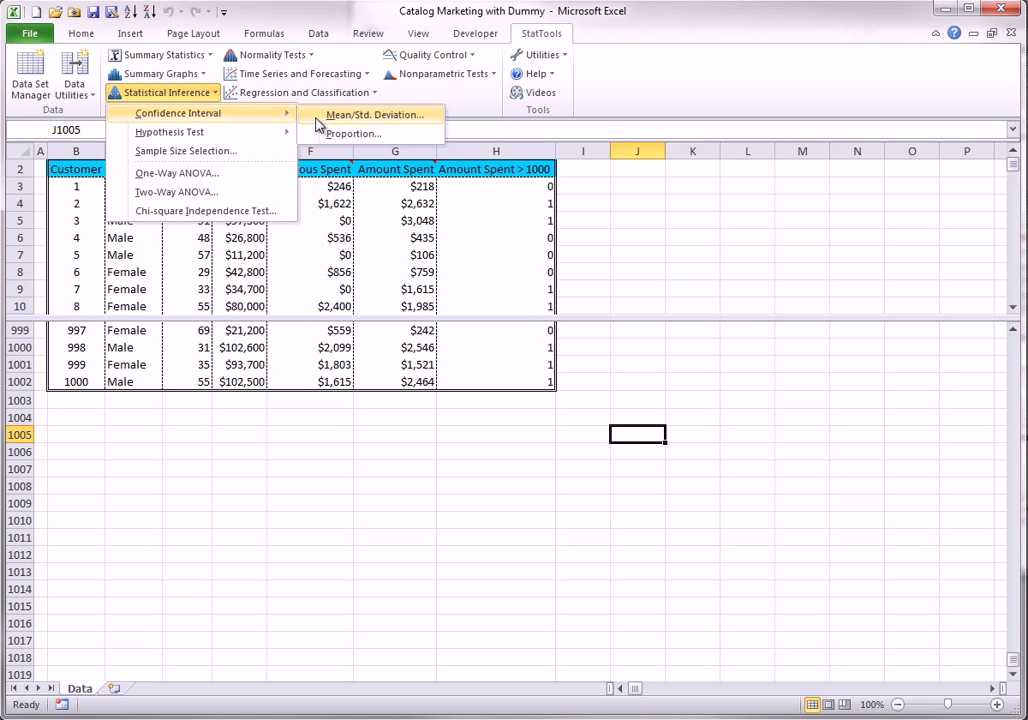
{"action": "left_click", "coordinate": [350, 116]}
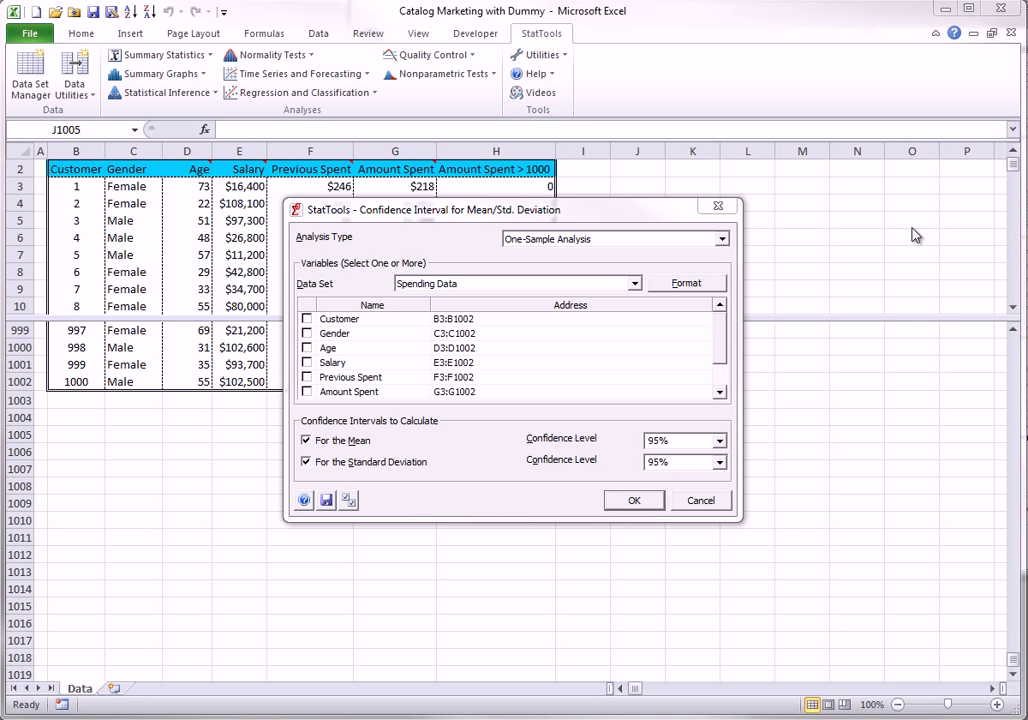
Step: Set a Two-Sample, Stacked interval with Gender as category and Amount Spent as value
{"action": "left_click", "coordinate": [722, 239]}
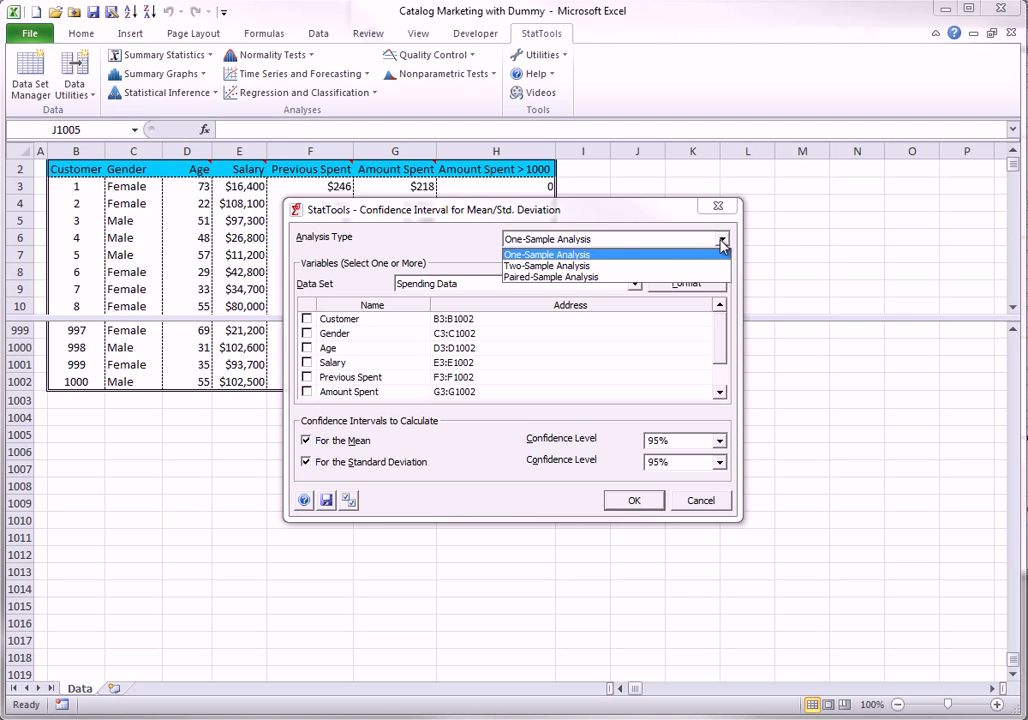
{"action": "left_click", "coordinate": [603, 267]}
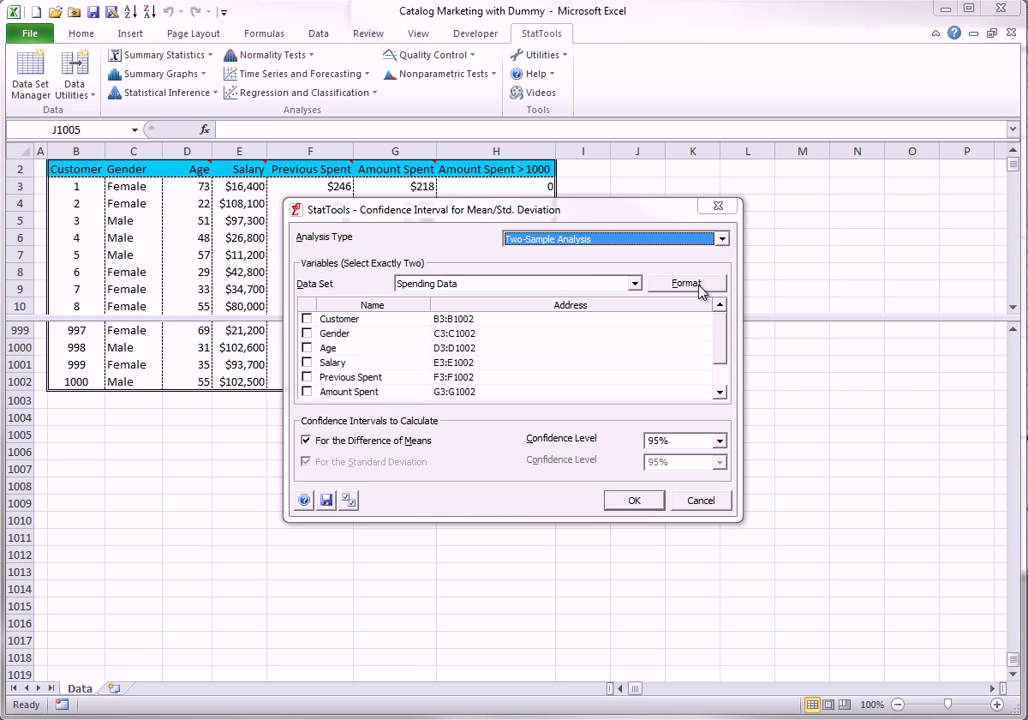
{"action": "left_click", "coordinate": [701, 287]}
{"action": "left_click", "coordinate": [699, 326]}
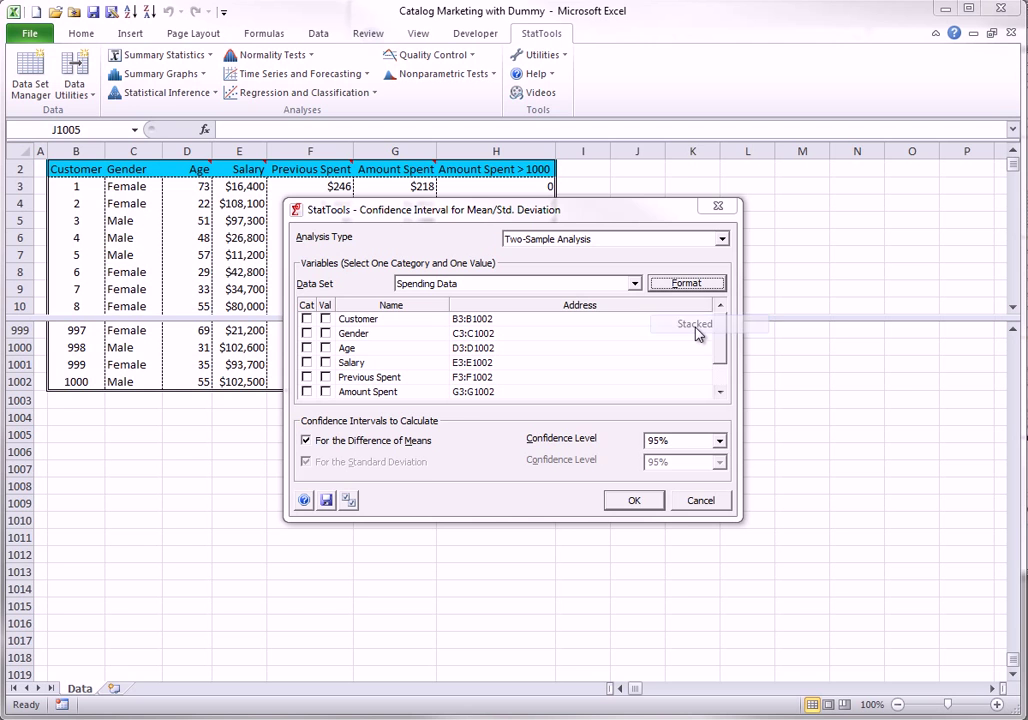
{"action": "left_click", "coordinate": [306, 333]}
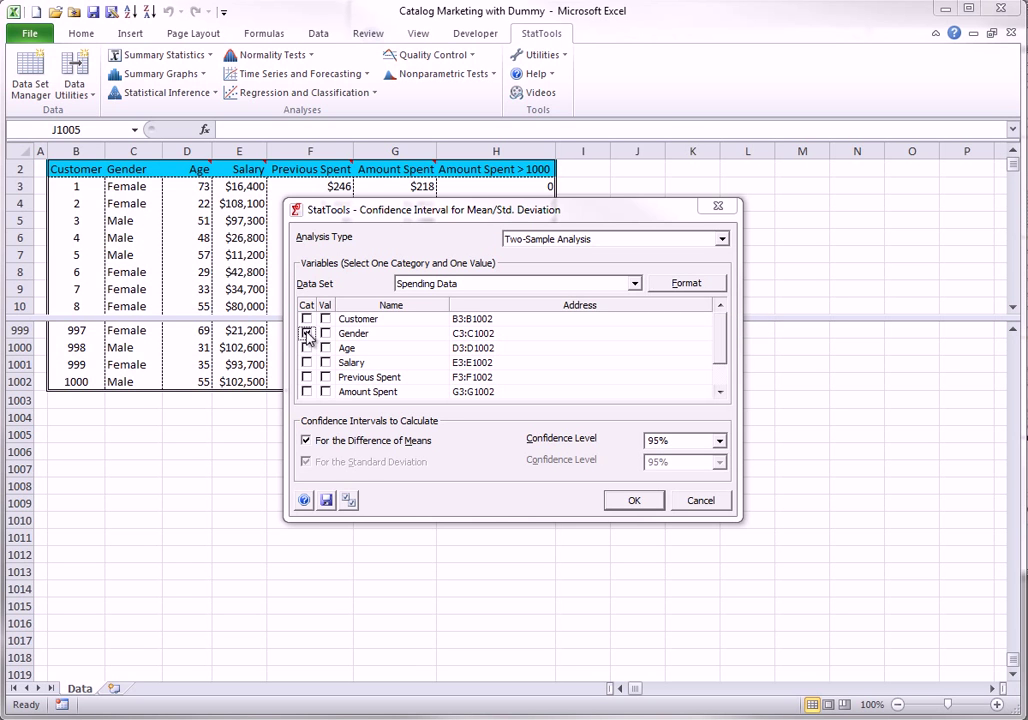
{"action": "left_click", "coordinate": [325, 391]}
{"action": "left_click", "coordinate": [634, 500]}
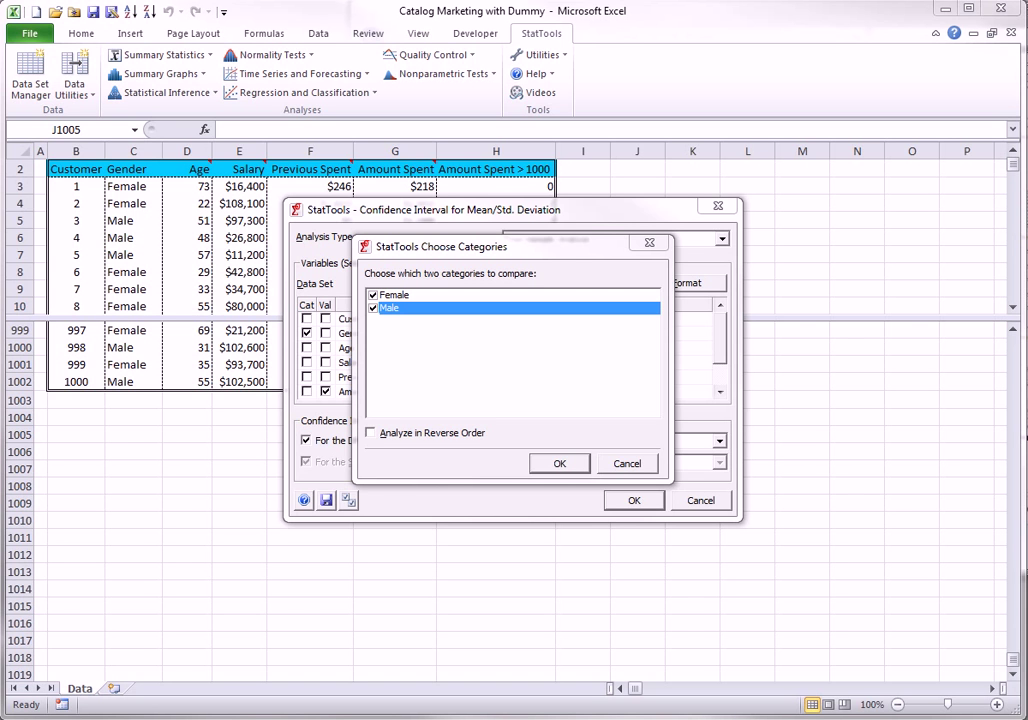
Step: Analyze in reverse order so Male comes first, and run the interval report
{"action": "left_click", "coordinate": [370, 433]}
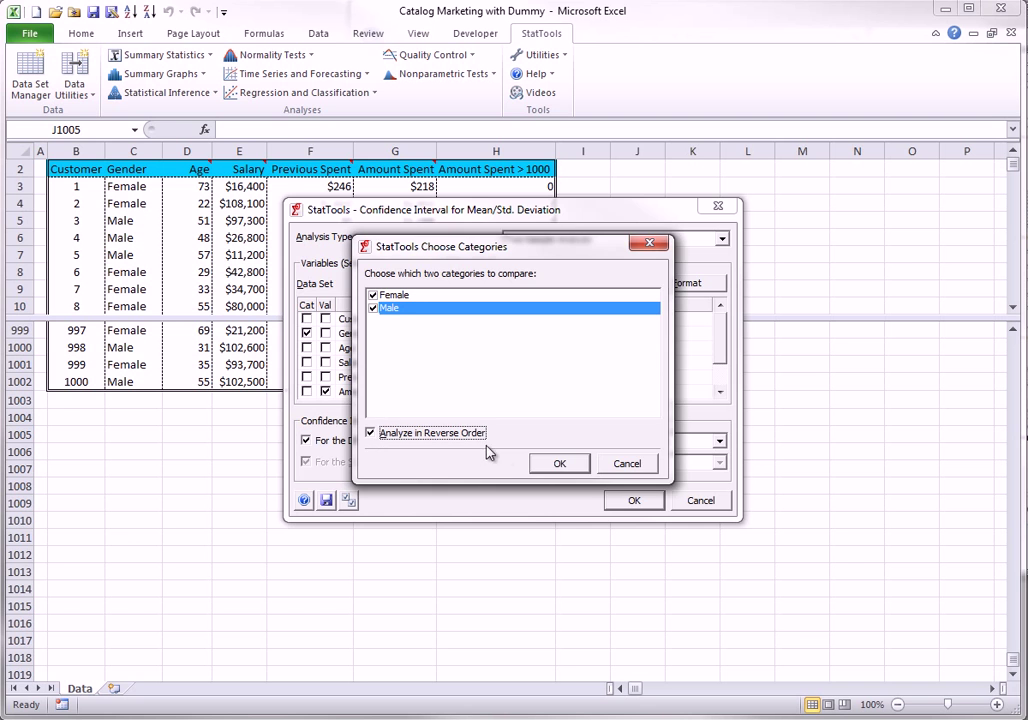
{"action": "left_click", "coordinate": [559, 463]}
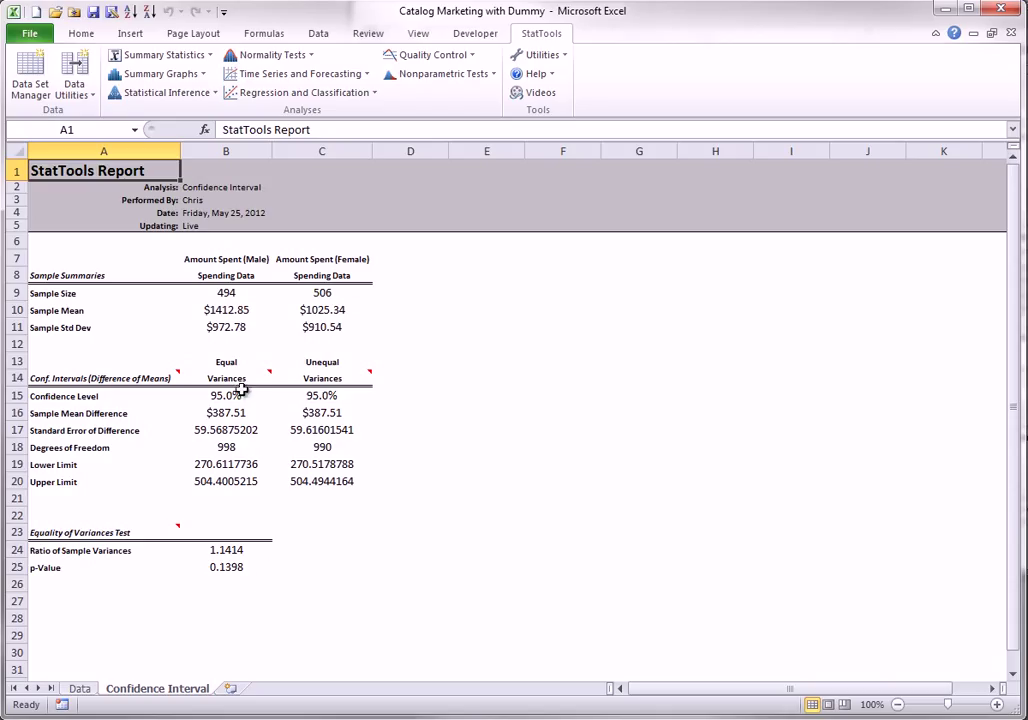
Step: Return to the Statistical Inference procedures after reviewing the Confidence Interval sheet
{"action": "left_click", "coordinate": [214, 93]}
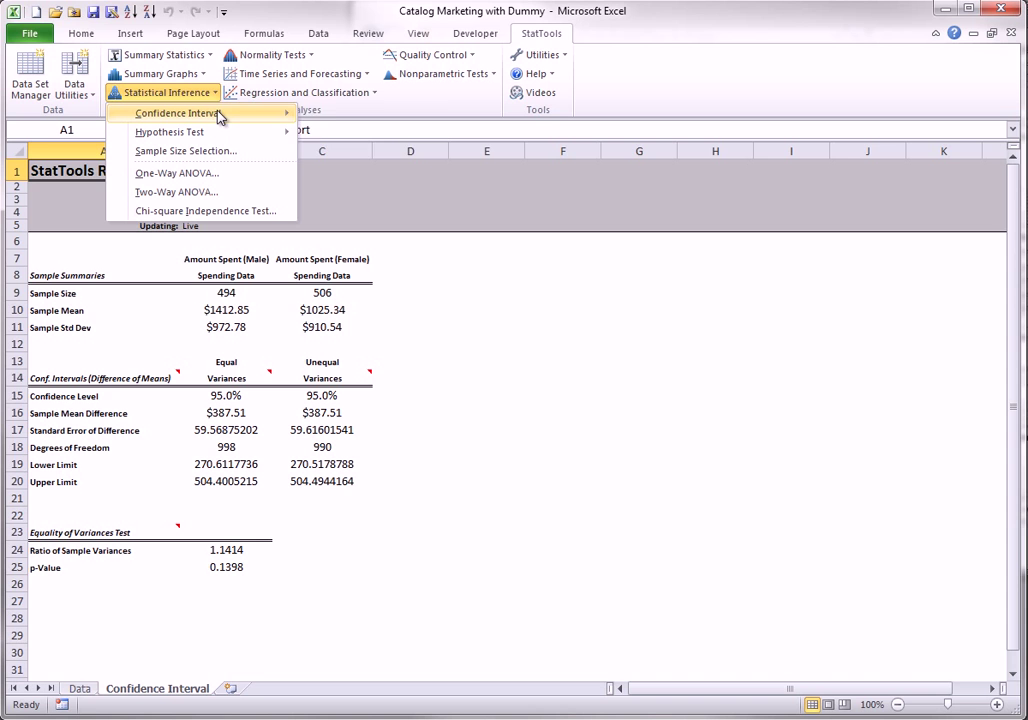
{"action": "mouse_move", "coordinate": [200, 113]}
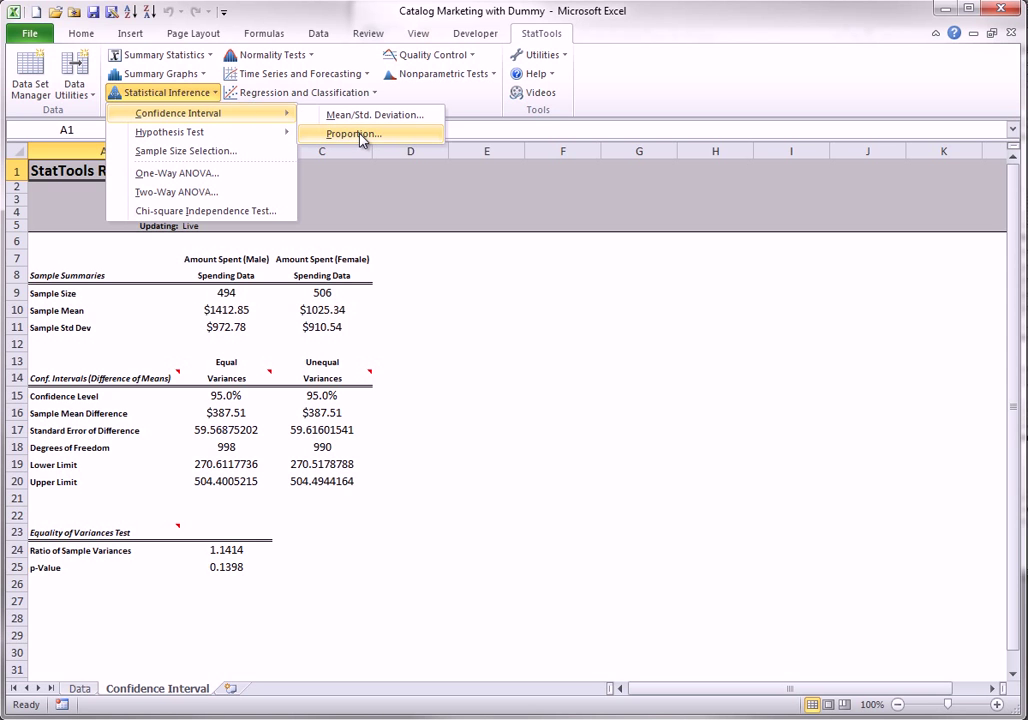
Step: Set a Two-Sample, Stacked proportion interval with Gender as C1 and Amount Spent > 1000 as C2
{"action": "left_click", "coordinate": [362, 136]}
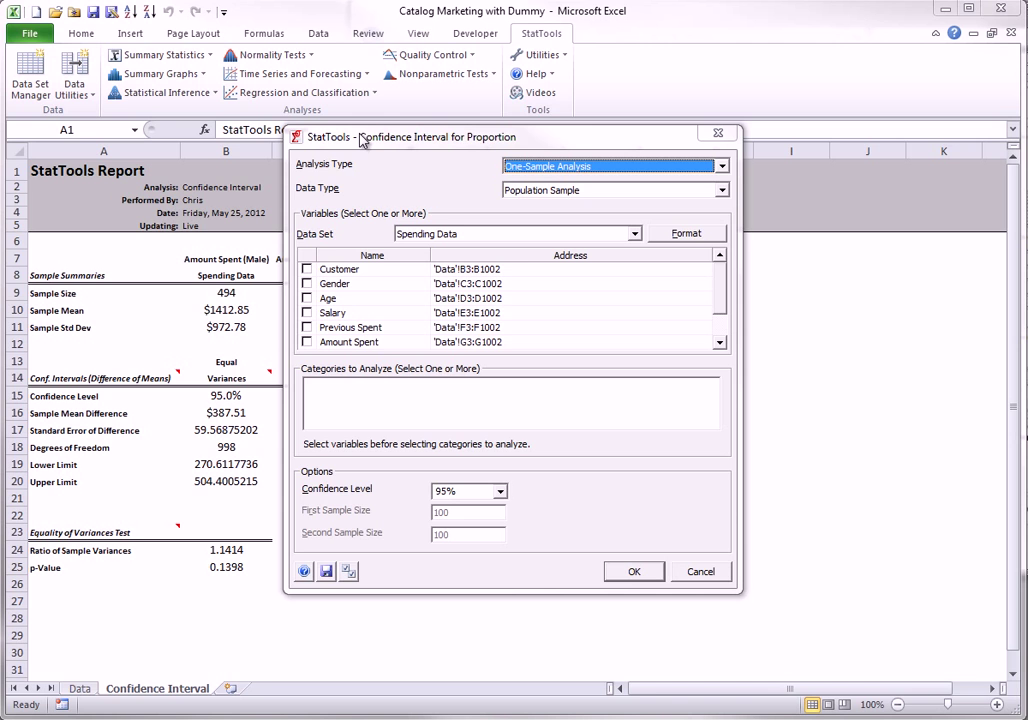
{"action": "left_click", "coordinate": [721, 166]}
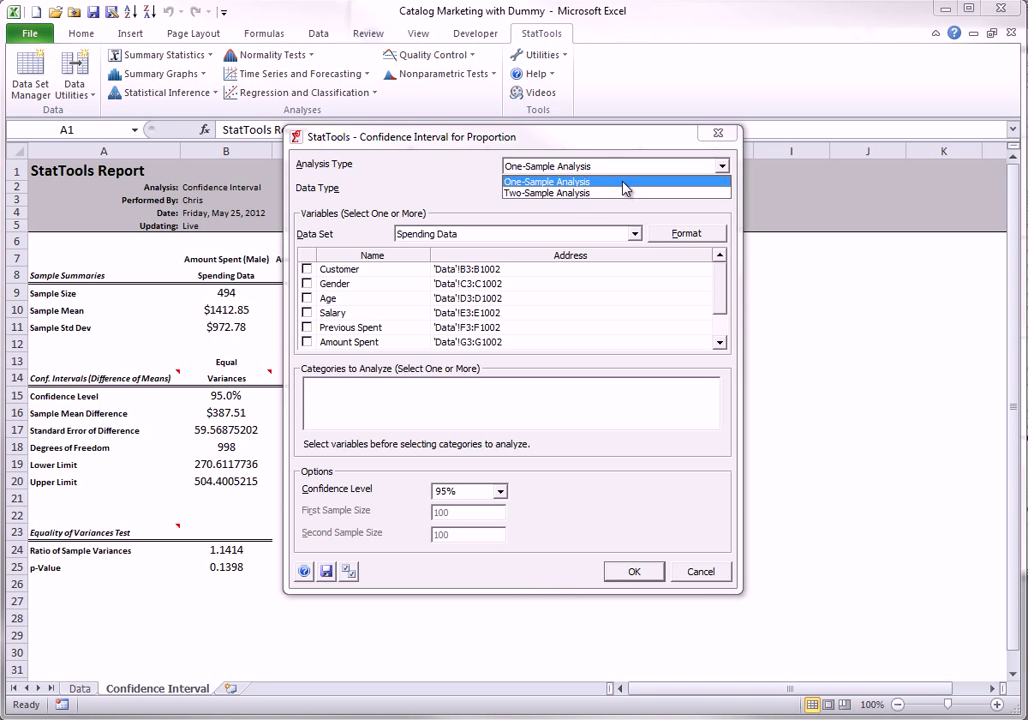
{"action": "left_click", "coordinate": [560, 193]}
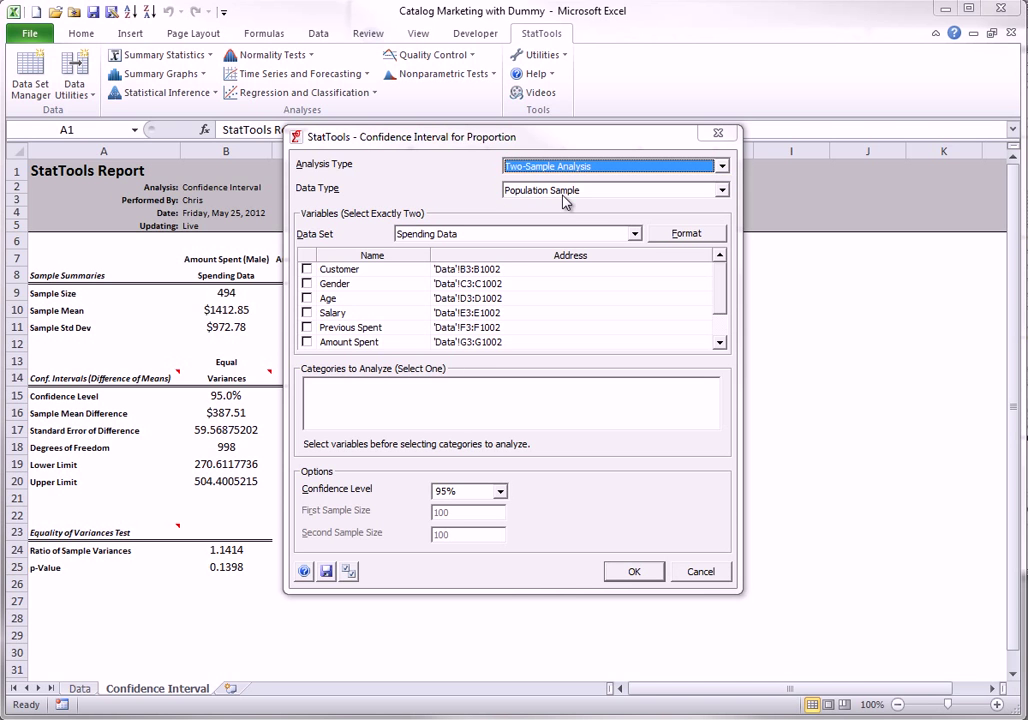
{"action": "left_click", "coordinate": [686, 233]}
{"action": "left_click", "coordinate": [703, 275]}
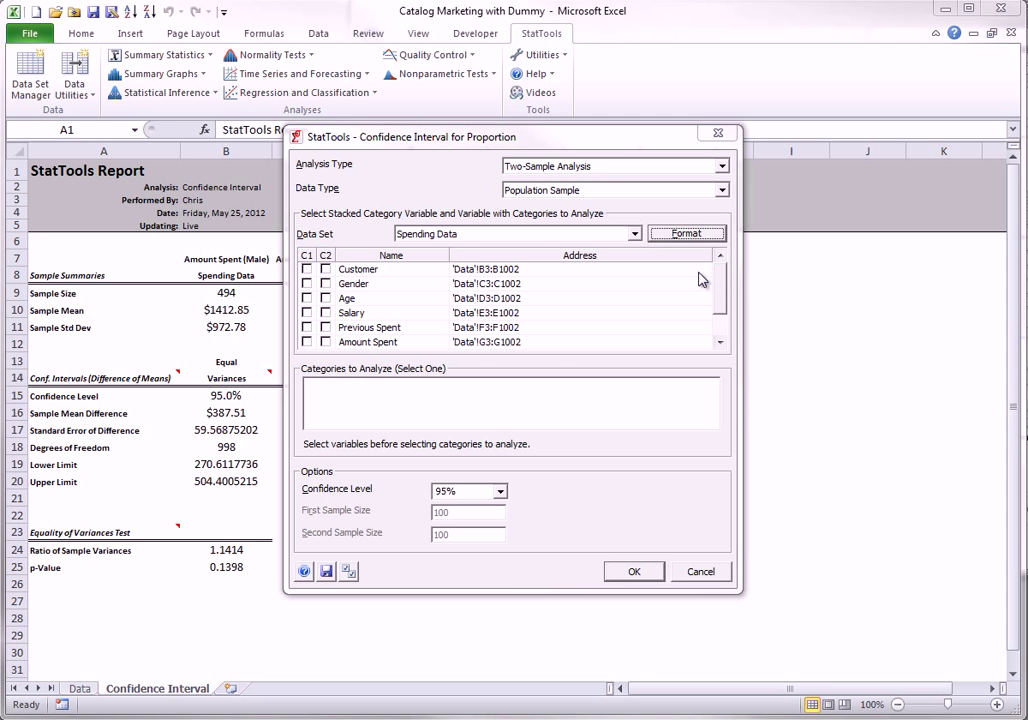
{"action": "left_click", "coordinate": [307, 284]}
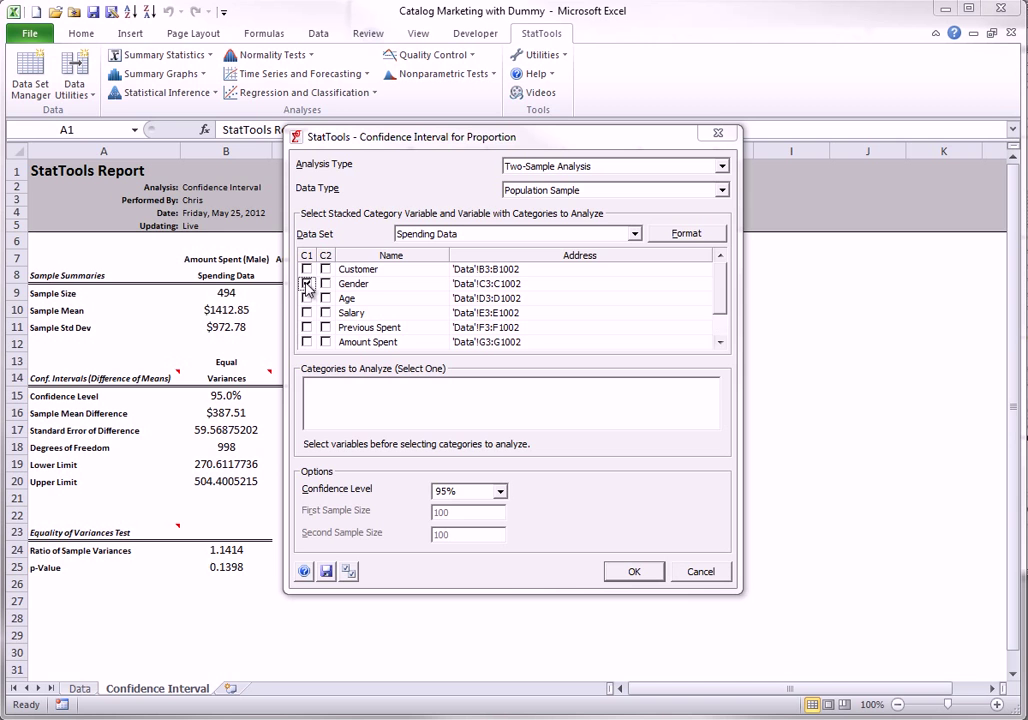
{"action": "left_click_drag", "start_coordinate": [721, 300], "coordinate": [722, 328]}
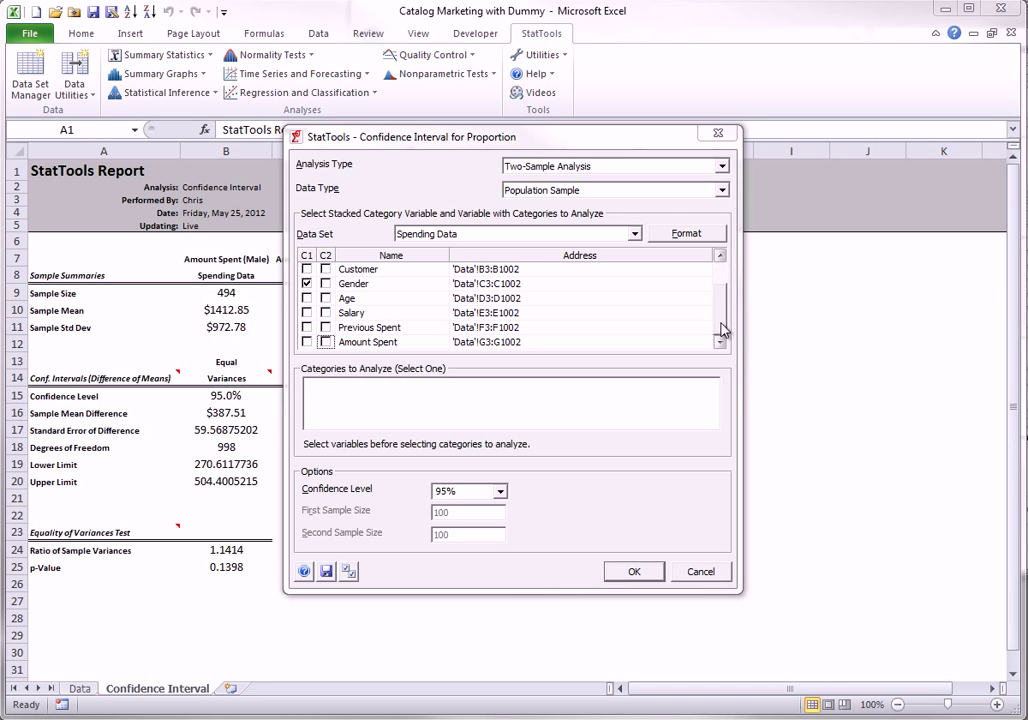
{"action": "left_click", "coordinate": [326, 328]}
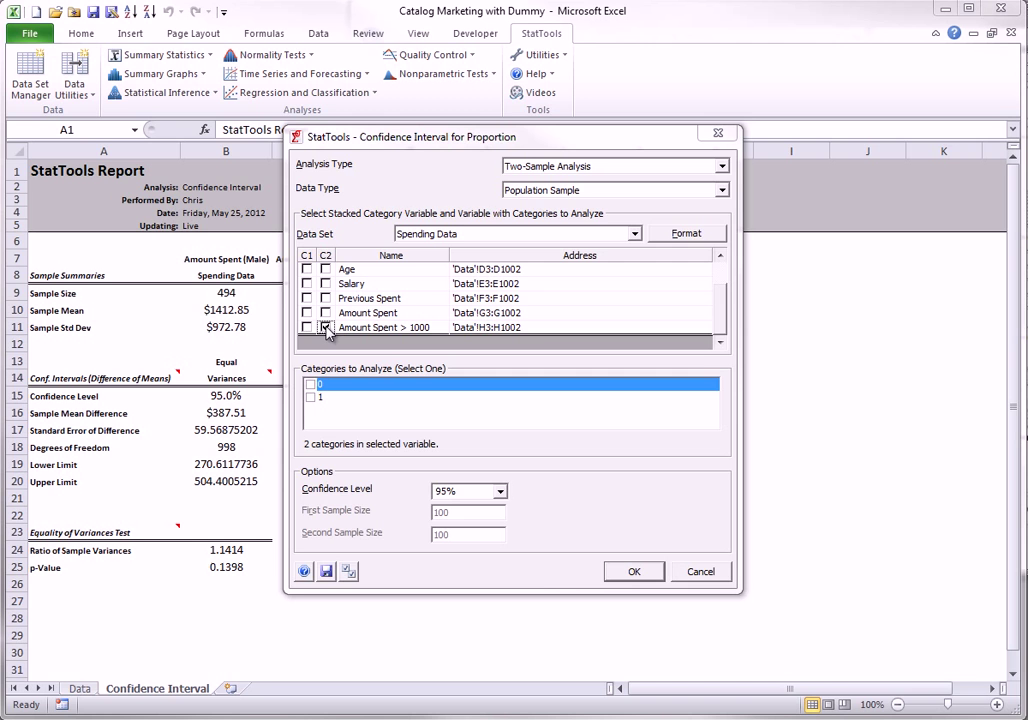
Step: Analyse category 1, put Male first in reverse order, and run the proportion interval report
{"action": "left_click", "coordinate": [310, 397]}
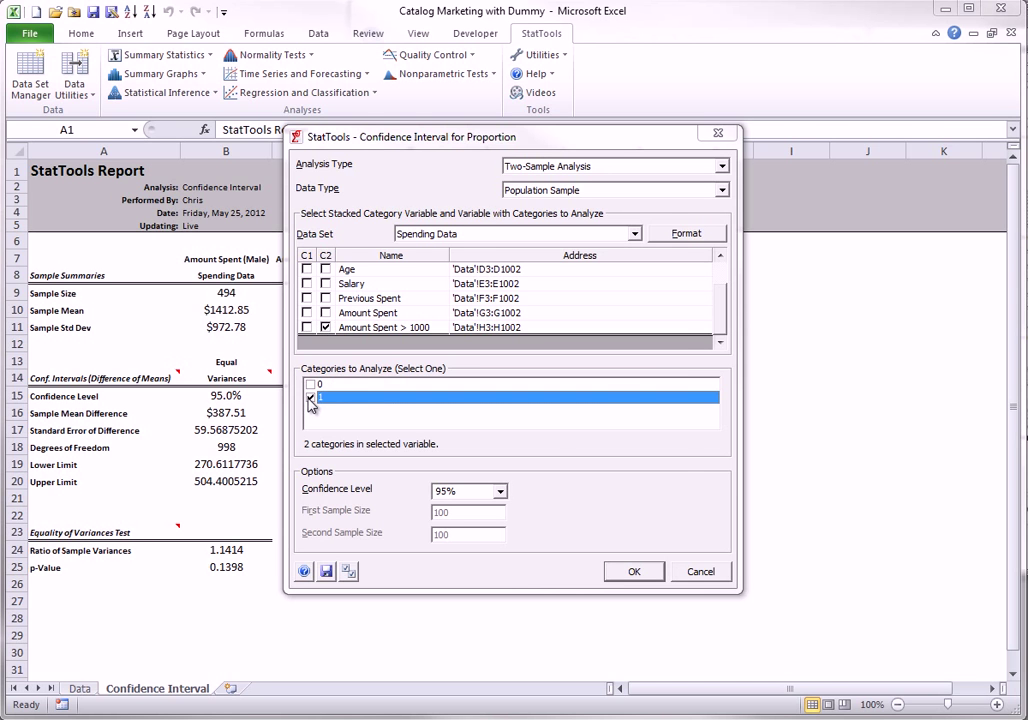
{"action": "left_click", "coordinate": [634, 571]}
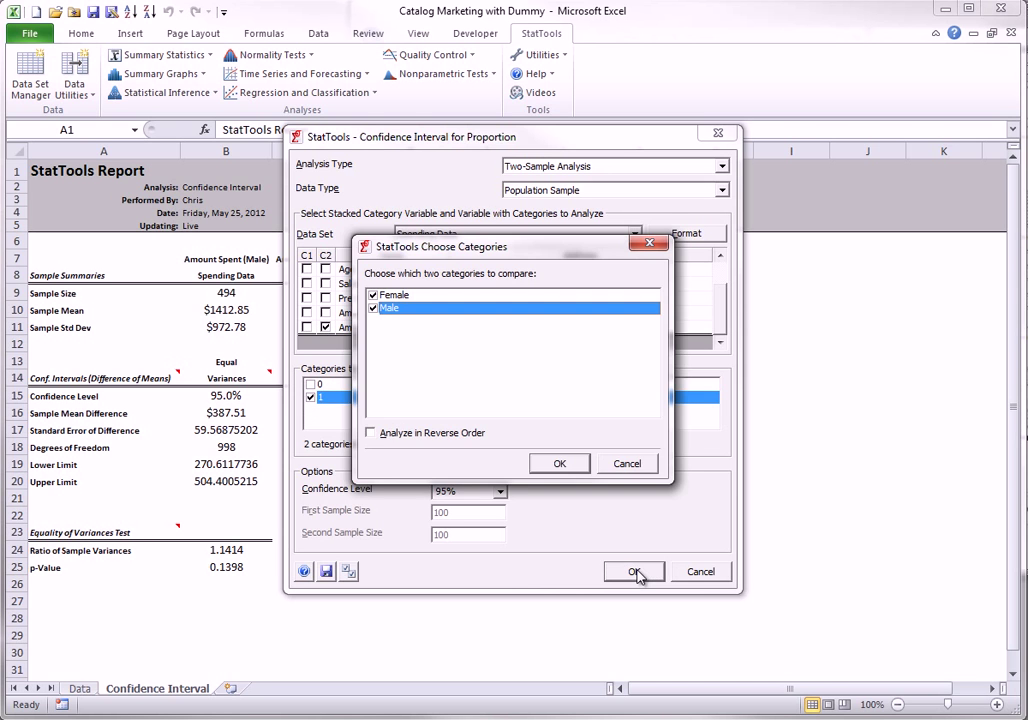
{"action": "left_click", "coordinate": [371, 433]}
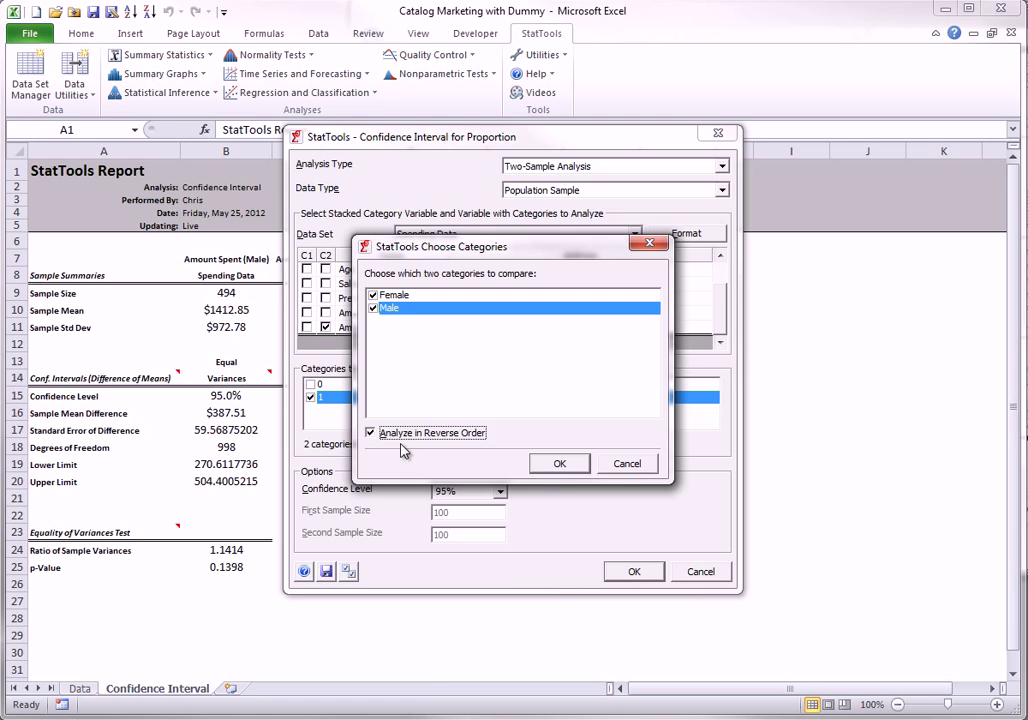
{"action": "left_click", "coordinate": [557, 466]}
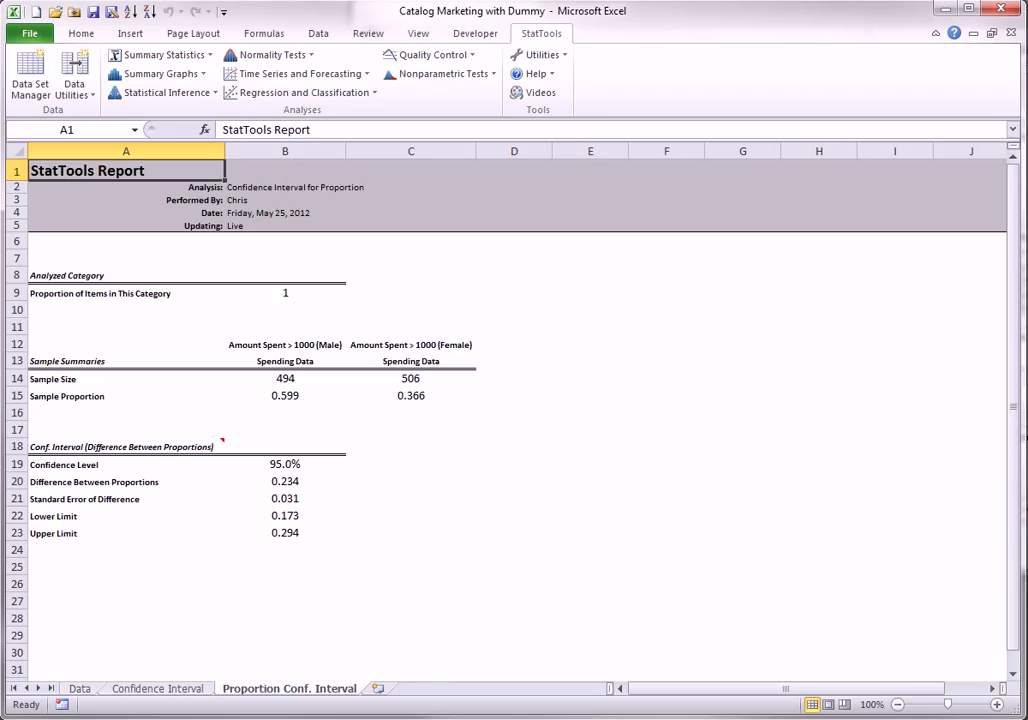
{"action": "left_click", "coordinate": [168, 92]}
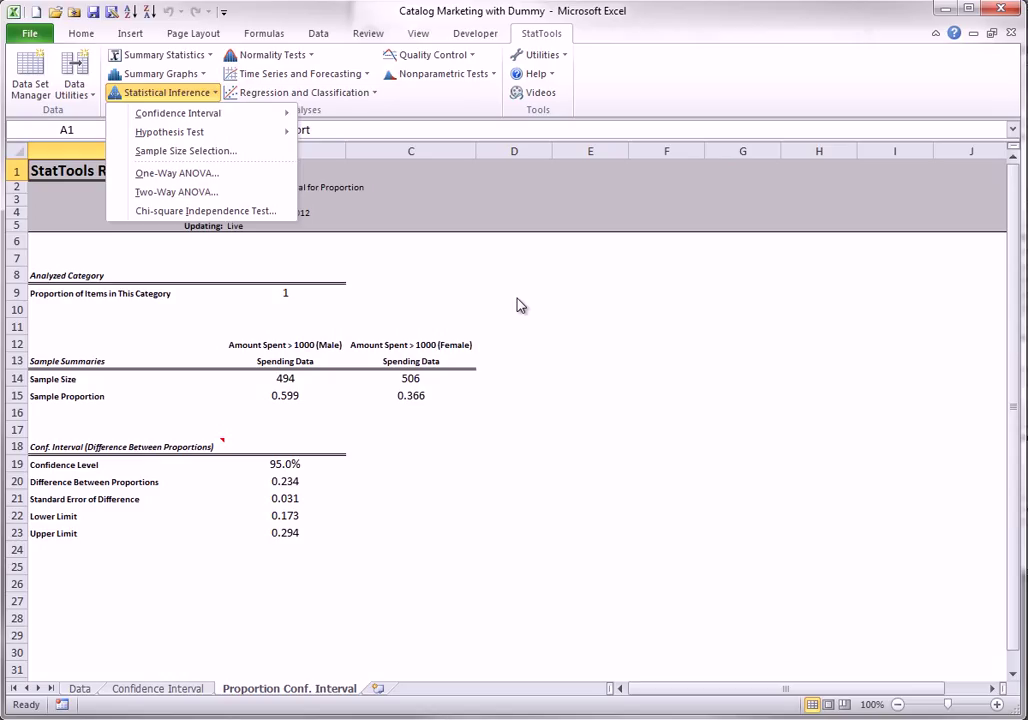
{"action": "left_click", "coordinate": [150, 690]}
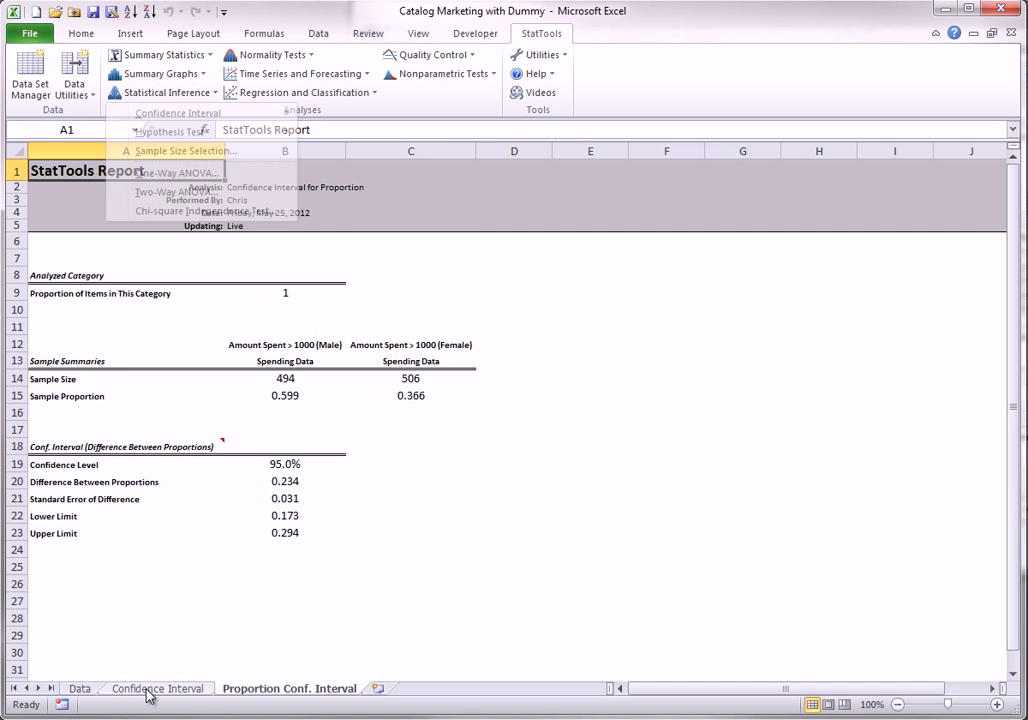
{"action": "left_click", "coordinate": [157, 688]}
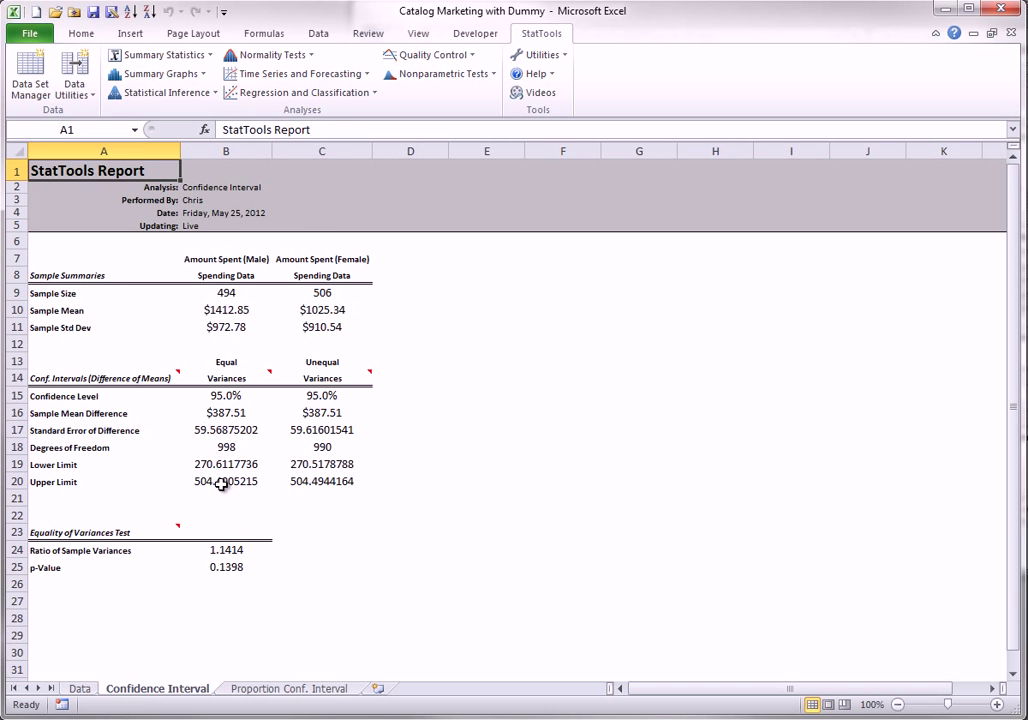
{"action": "left_click", "coordinate": [288, 688]}
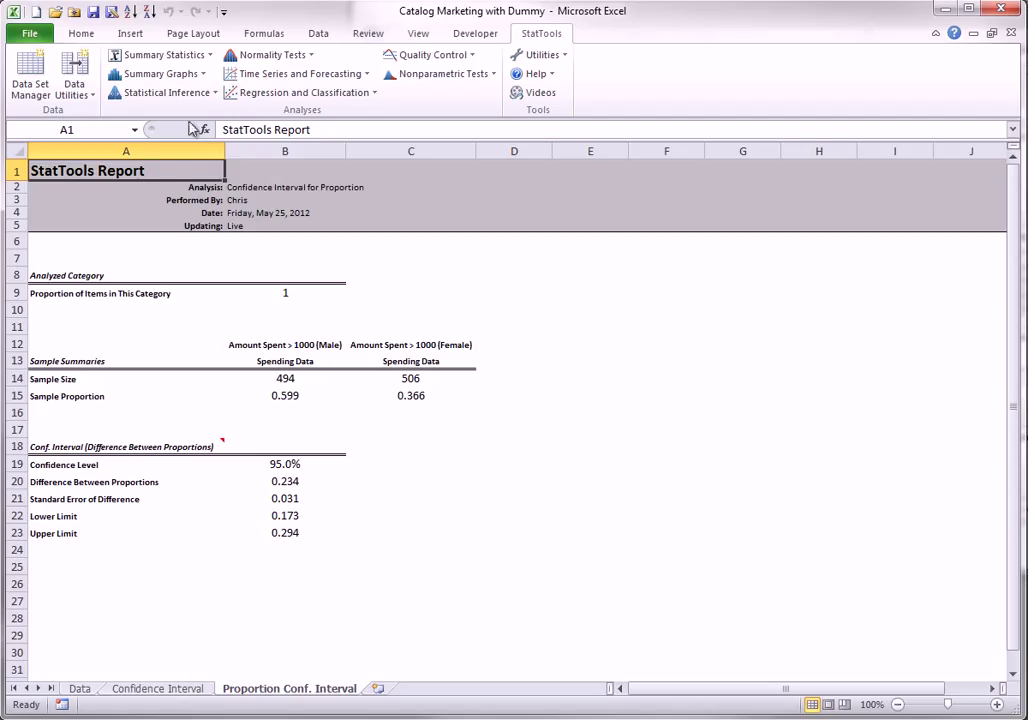
Step: Generate a Sample Size report for a difference of means with half-length 50 and std dev 950
{"action": "left_click", "coordinate": [207, 93]}
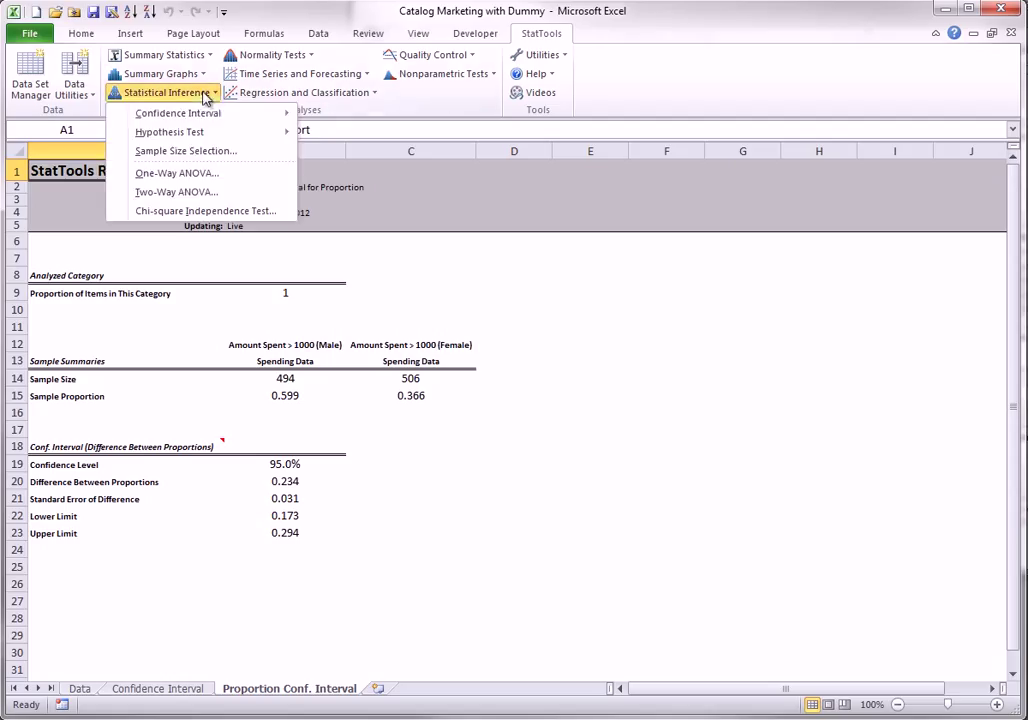
{"action": "left_click", "coordinate": [185, 150]}
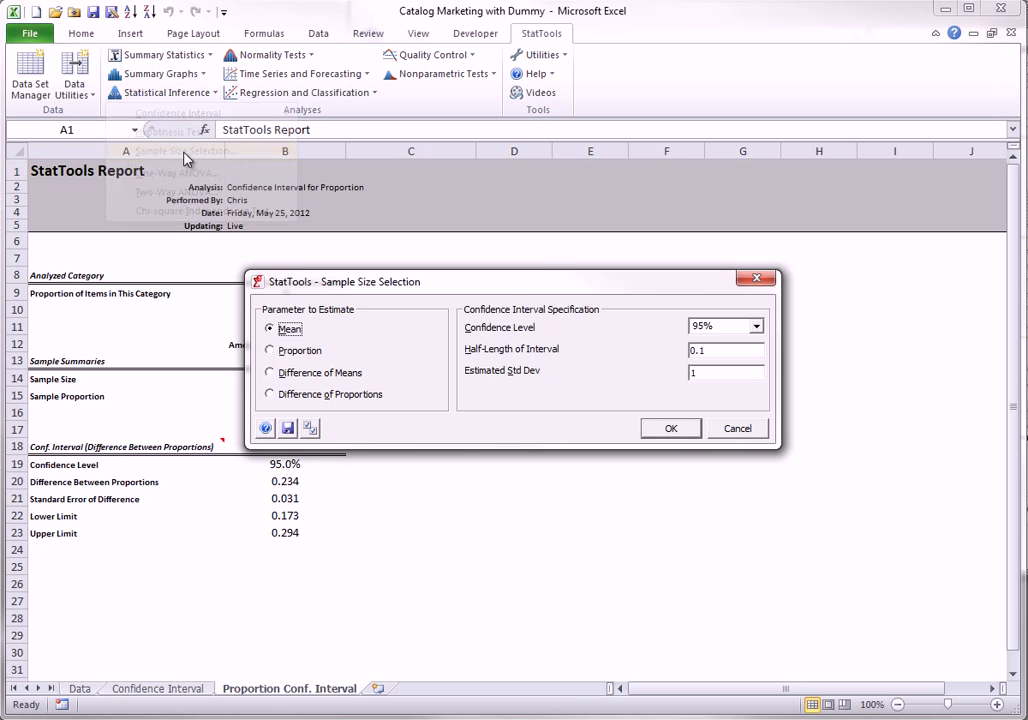
{"action": "left_click", "coordinate": [269, 373]}
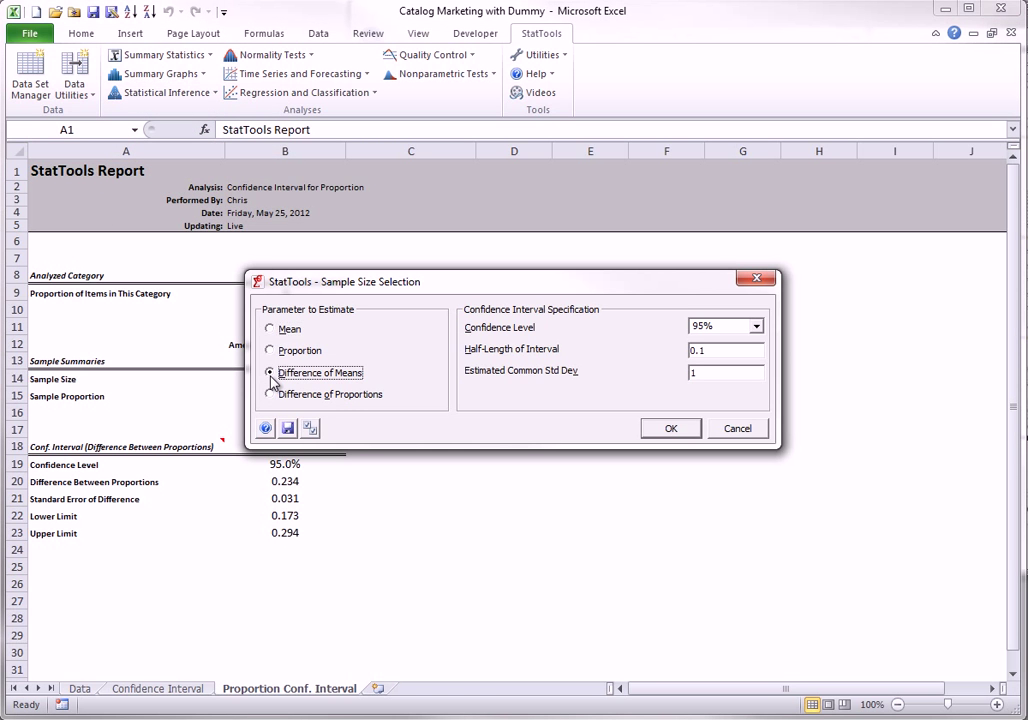
{"action": "double_click", "coordinate": [727, 349]}
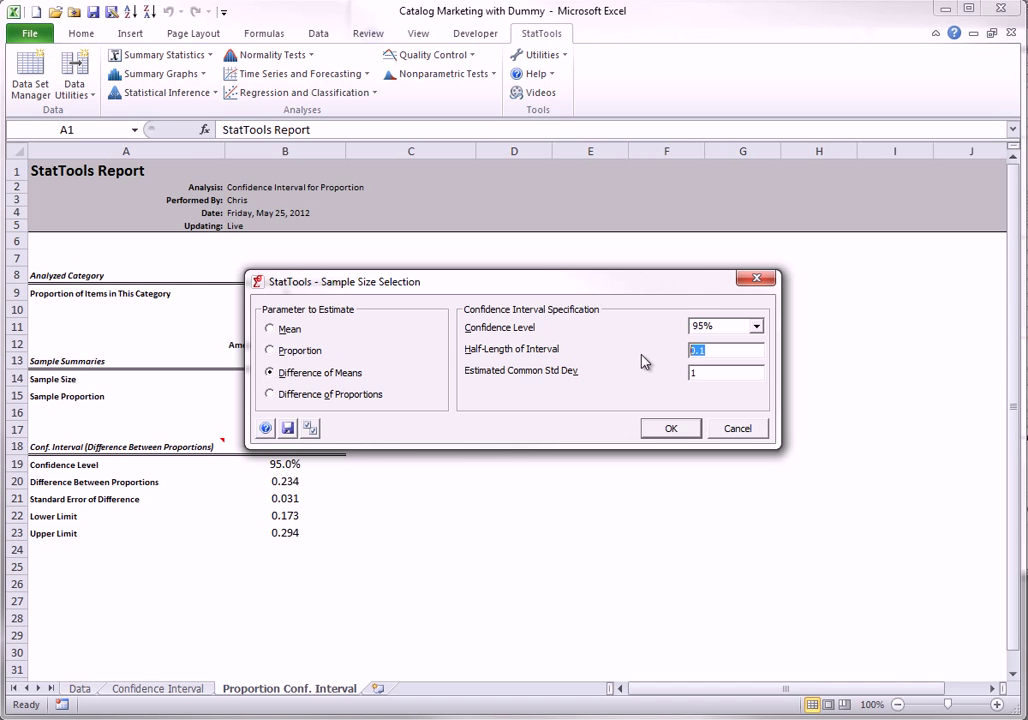
{"action": "type", "text": "5"}
{"action": "type", "text": "0"}
{"action": "left_click", "coordinate": [706, 375]}
{"action": "key", "text": "BackSpace"}
{"action": "type", "text": "95"}
{"action": "type", "text": "0"}
{"action": "left_click", "coordinate": [671, 428]}
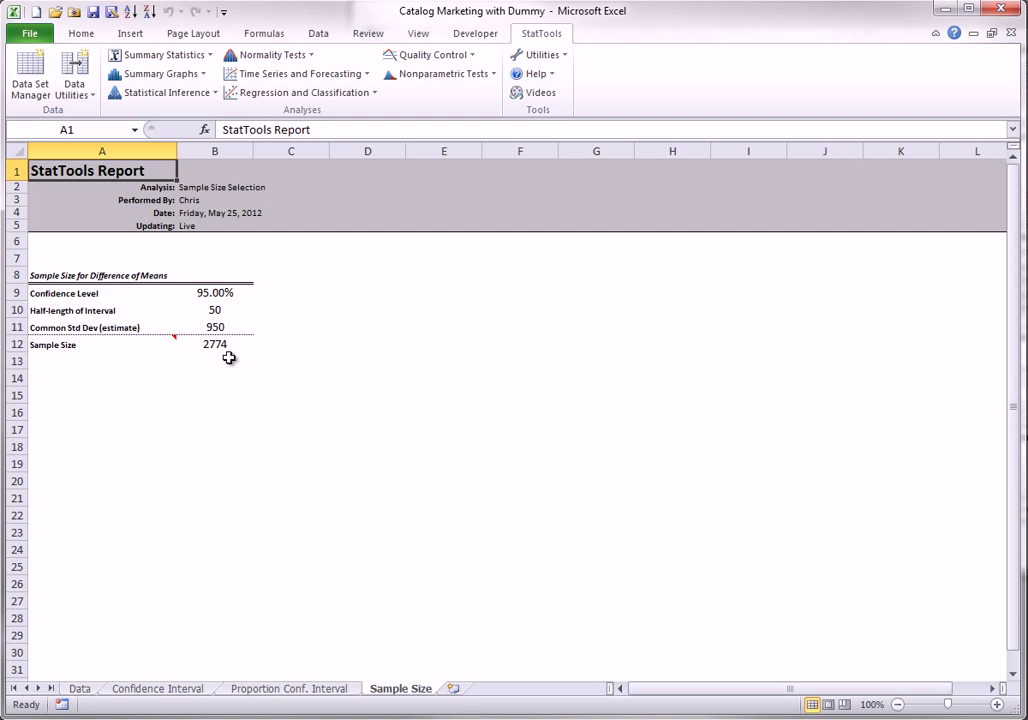
Step: Generate a Sample Size report for a difference of proportions, half-length 0.03, both proportions 0.5
{"action": "left_click", "coordinate": [165, 92]}
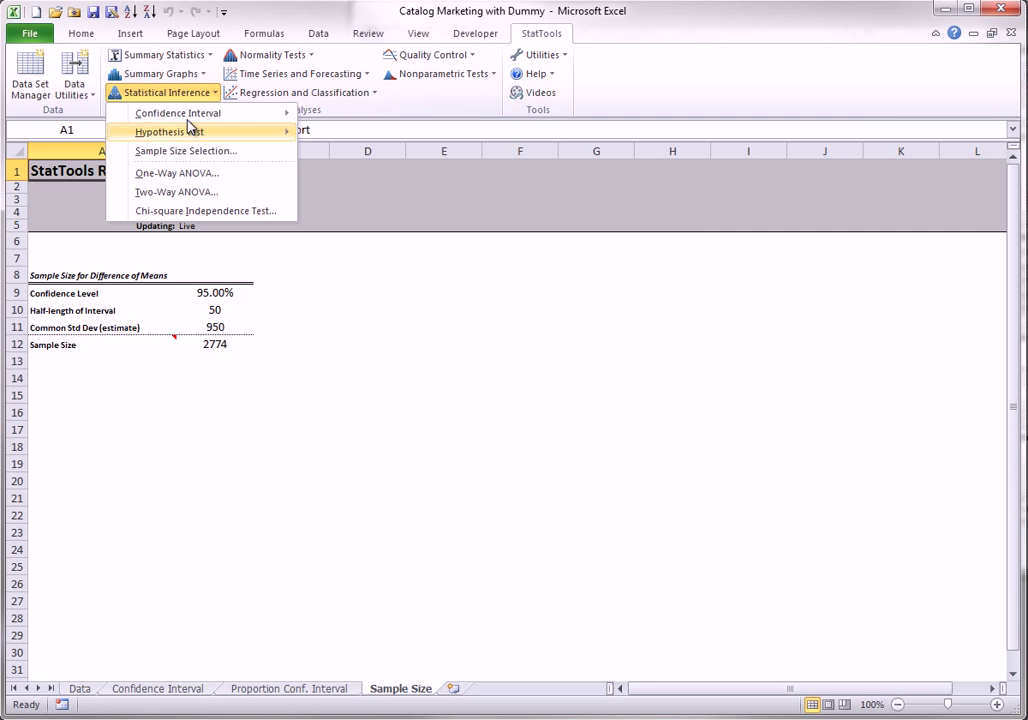
{"action": "left_click", "coordinate": [185, 150]}
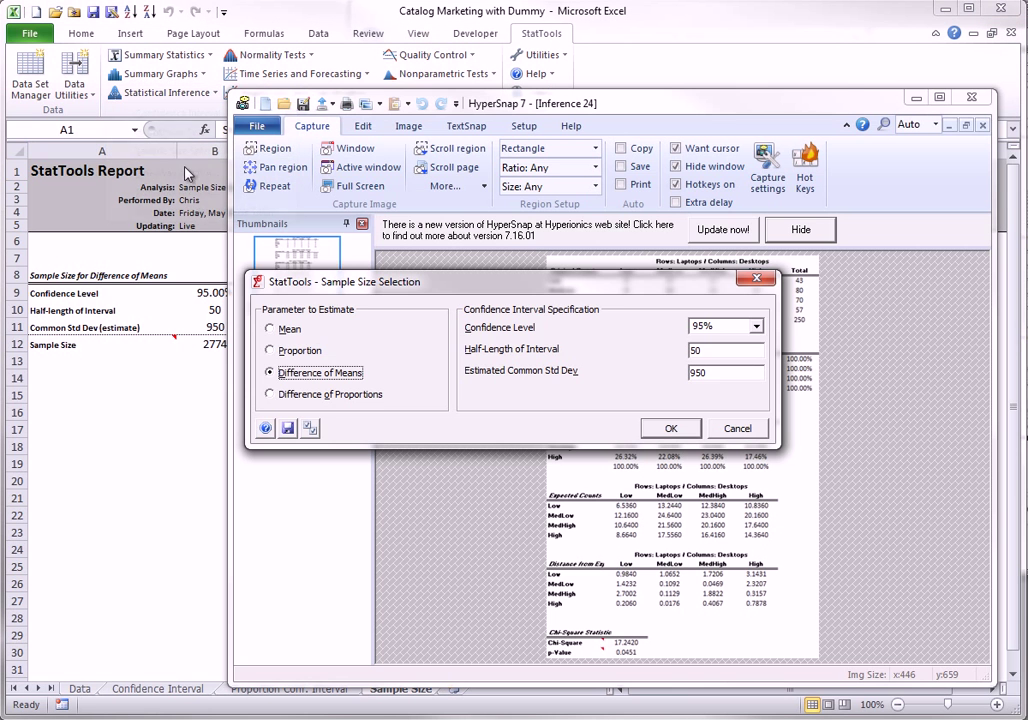
{"action": "left_click", "coordinate": [269, 394]}
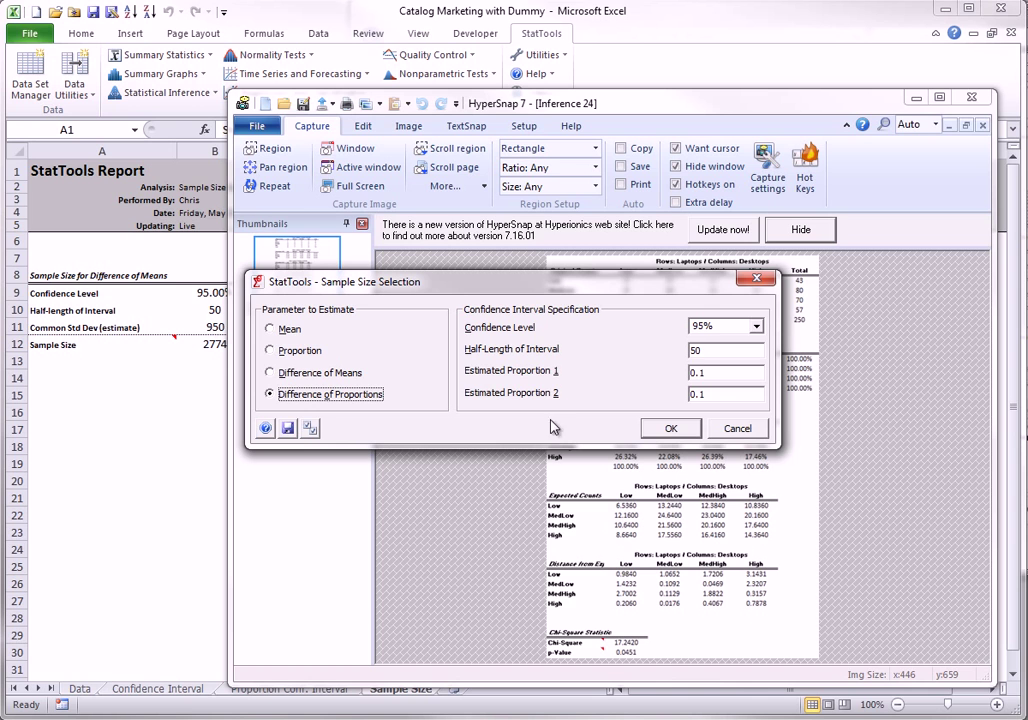
{"action": "double_click", "coordinate": [695, 350]}
{"action": "type", "text": ".03"}
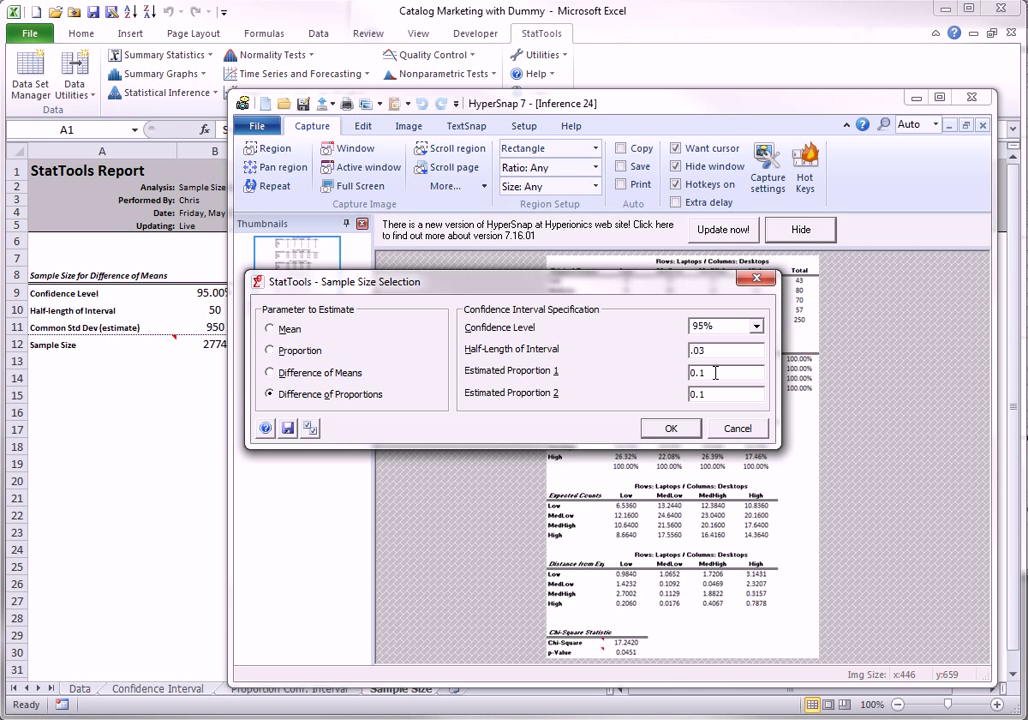
{"action": "left_click_drag", "start_coordinate": [714, 372], "coordinate": [688, 372]}
{"action": "type", "text": ".5"}
{"action": "left_click_drag", "start_coordinate": [730, 394], "coordinate": [583, 405]}
{"action": "type", "text": ".5"}
{"action": "left_click", "coordinate": [671, 428]}
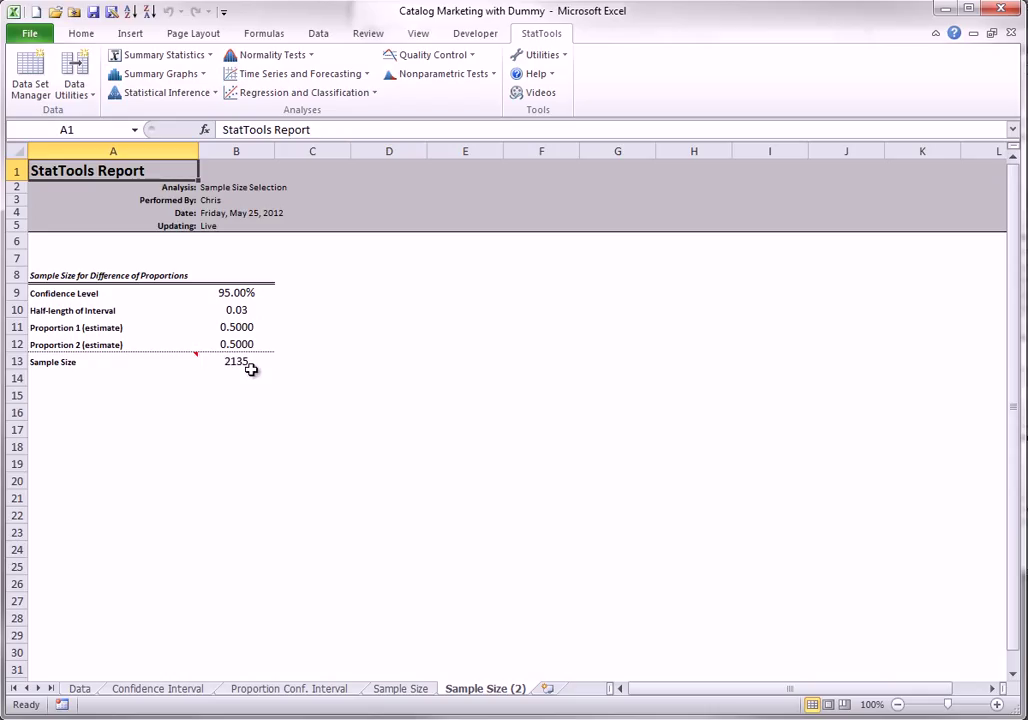
{"action": "left_click", "coordinate": [207, 96]}
{"action": "mouse_move", "coordinate": [170, 132]}
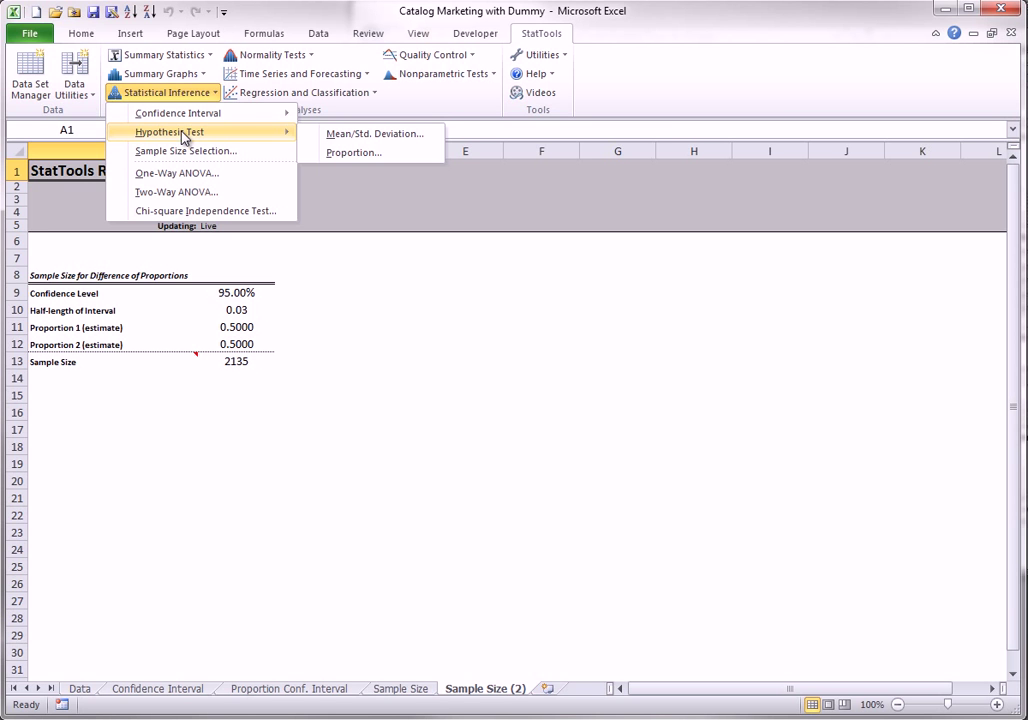
Step: Set a Two-Sample, Stacked mean test with Gender as category and Amount Spent as value
{"action": "left_click", "coordinate": [346, 135]}
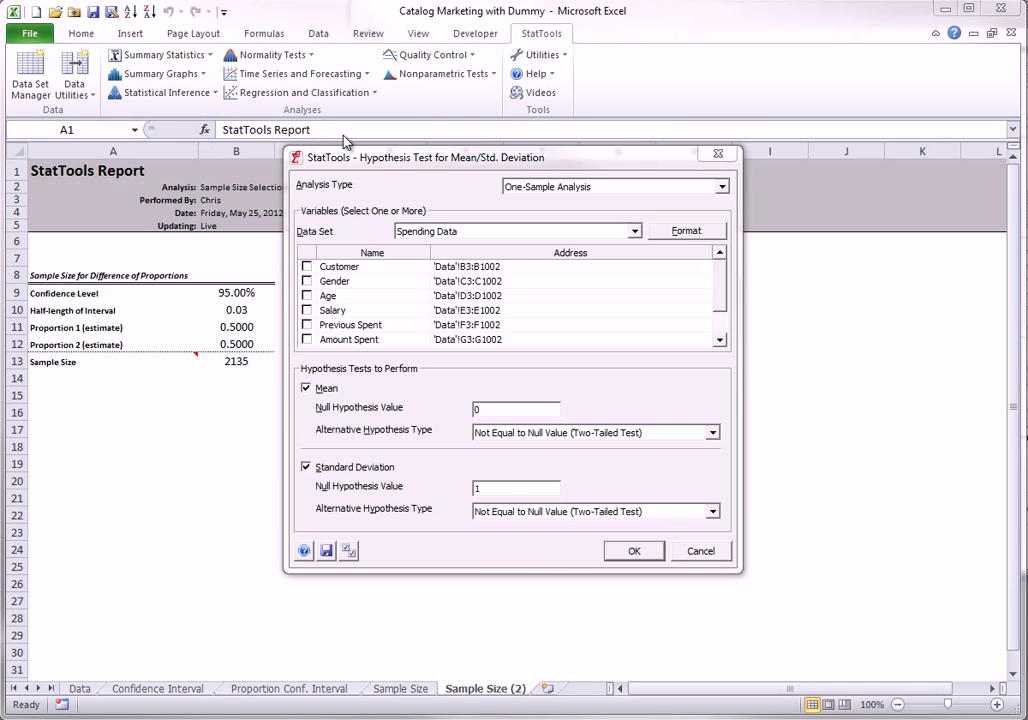
{"action": "left_click", "coordinate": [722, 187]}
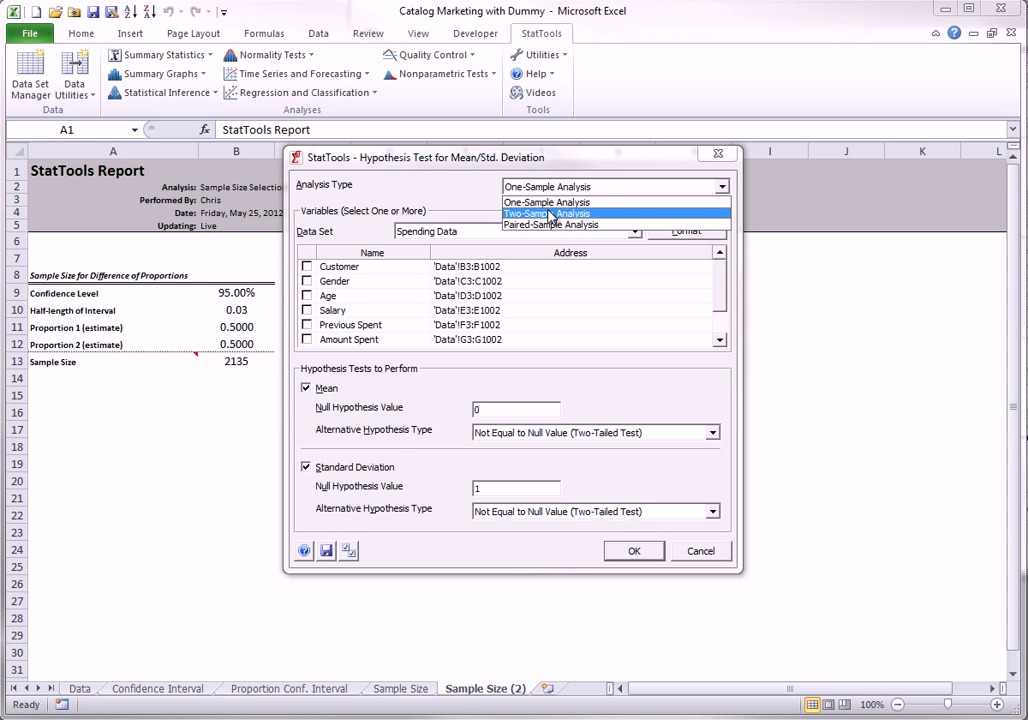
{"action": "left_click", "coordinate": [548, 212]}
{"action": "left_click", "coordinate": [686, 231]}
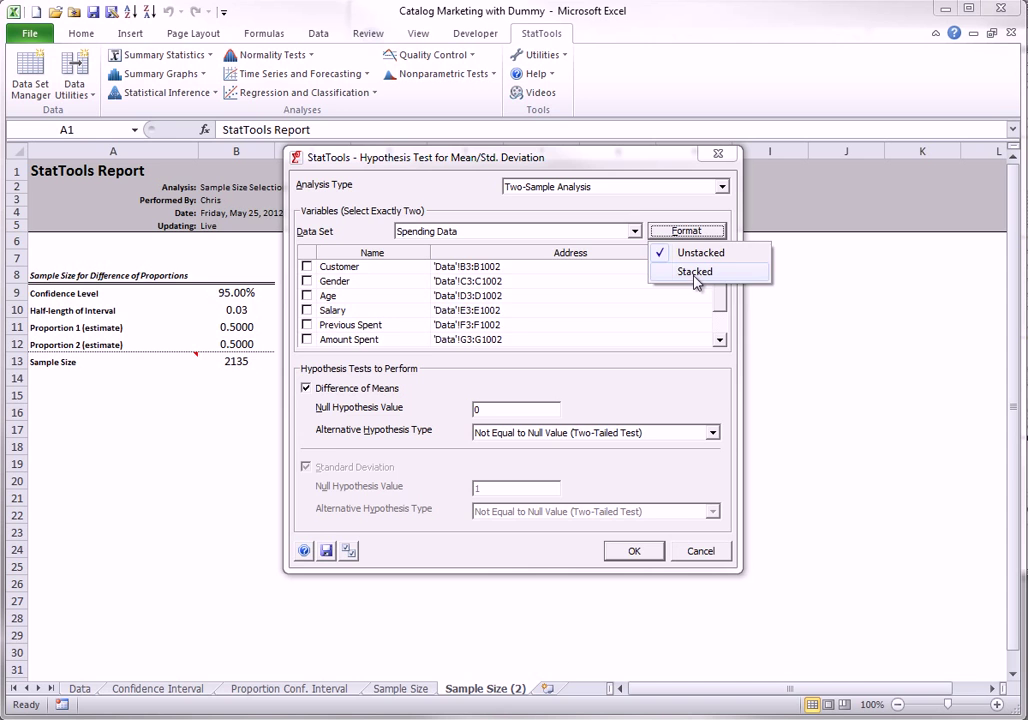
{"action": "left_click", "coordinate": [695, 271]}
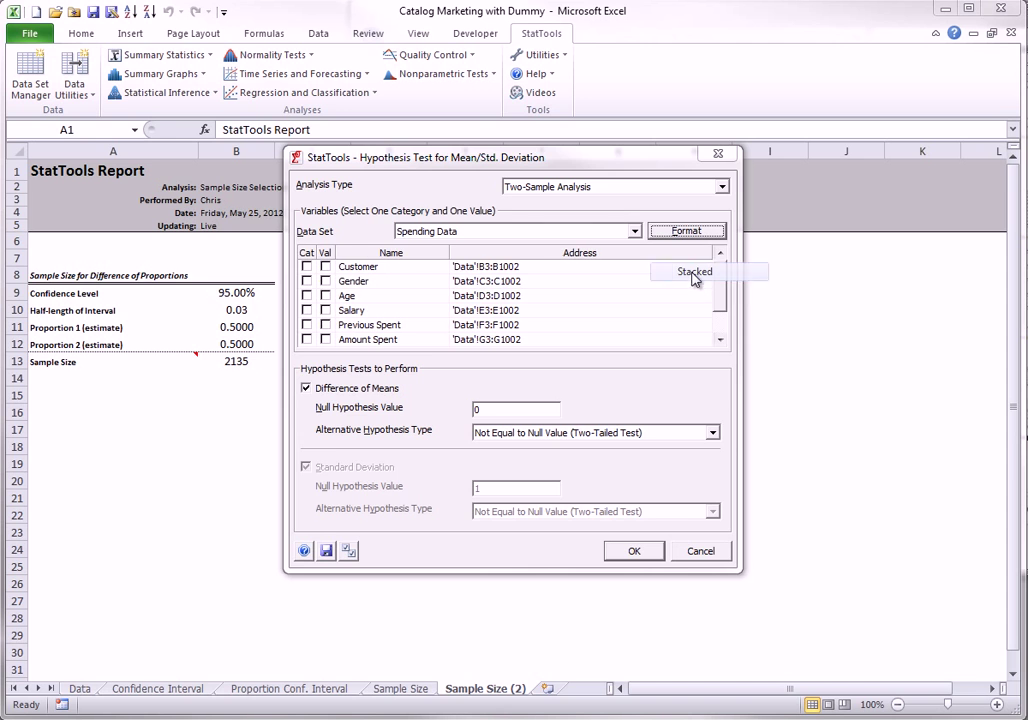
{"action": "left_click", "coordinate": [307, 281]}
{"action": "left_click", "coordinate": [325, 339]}
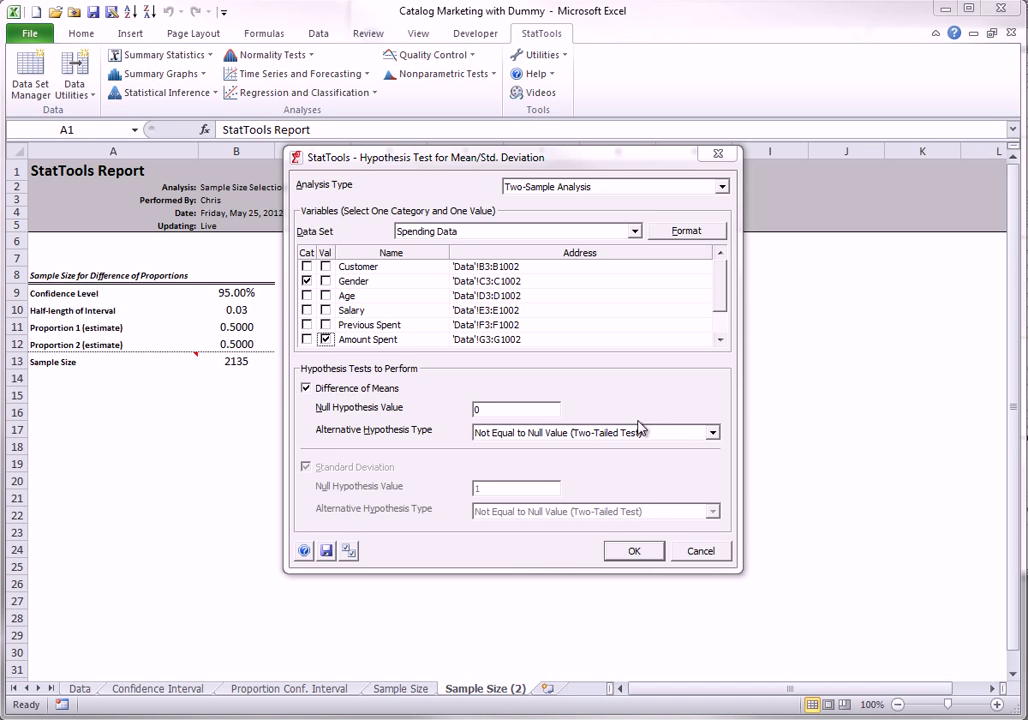
Step: Use a Greater Than alternative, analyze in reverse order, and run the hypothesis test report
{"action": "left_click", "coordinate": [712, 433]}
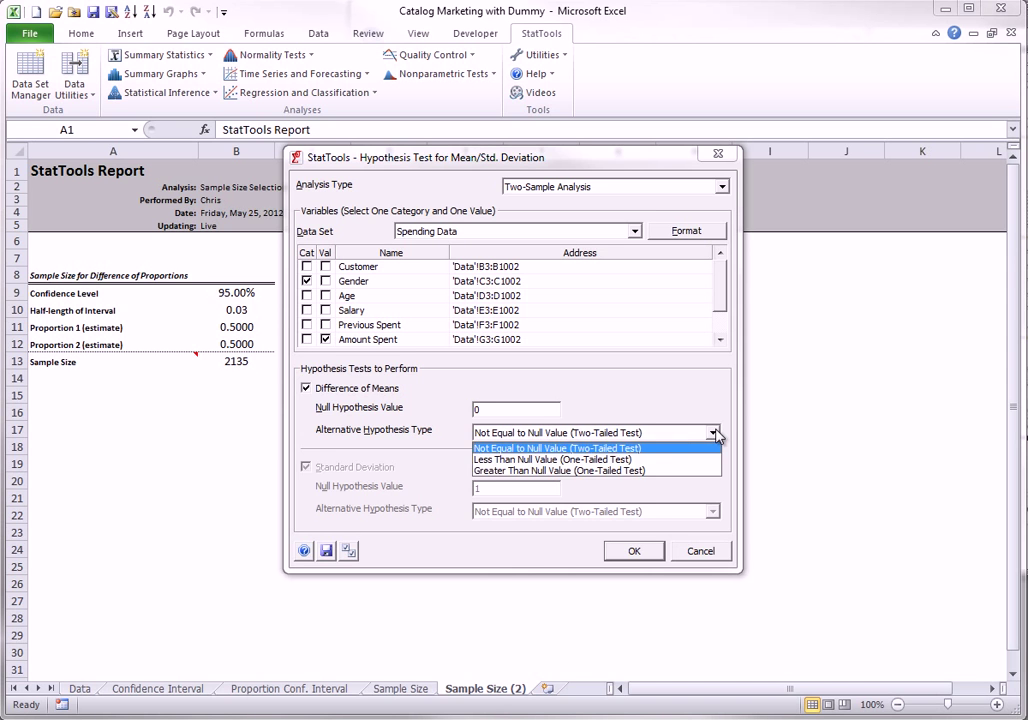
{"action": "left_click", "coordinate": [521, 472]}
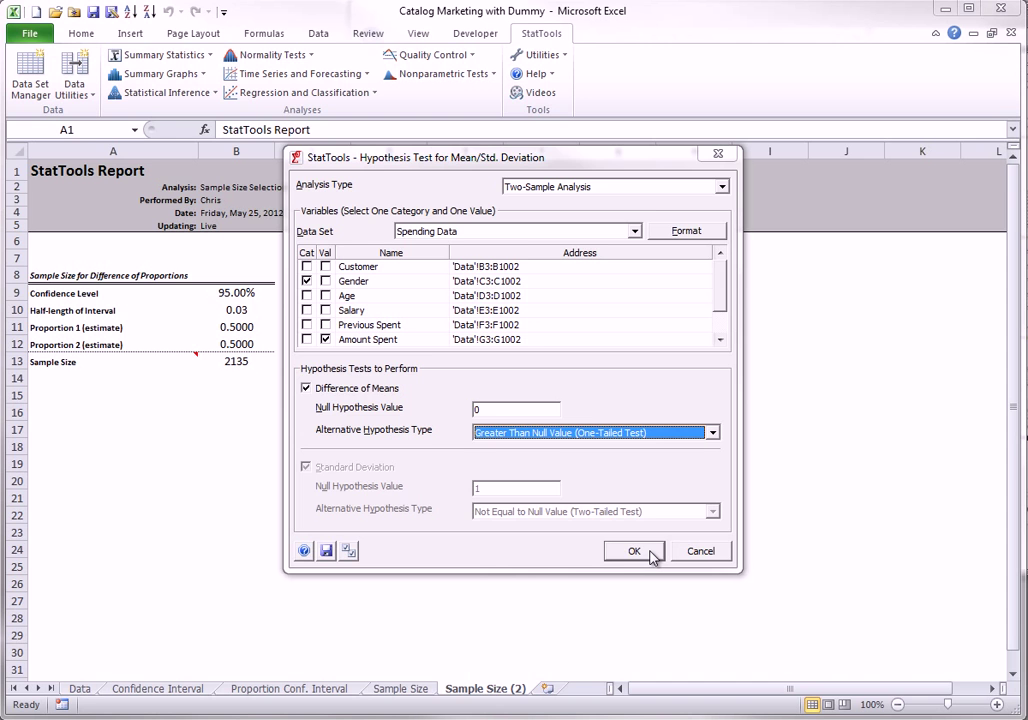
{"action": "left_click", "coordinate": [634, 551]}
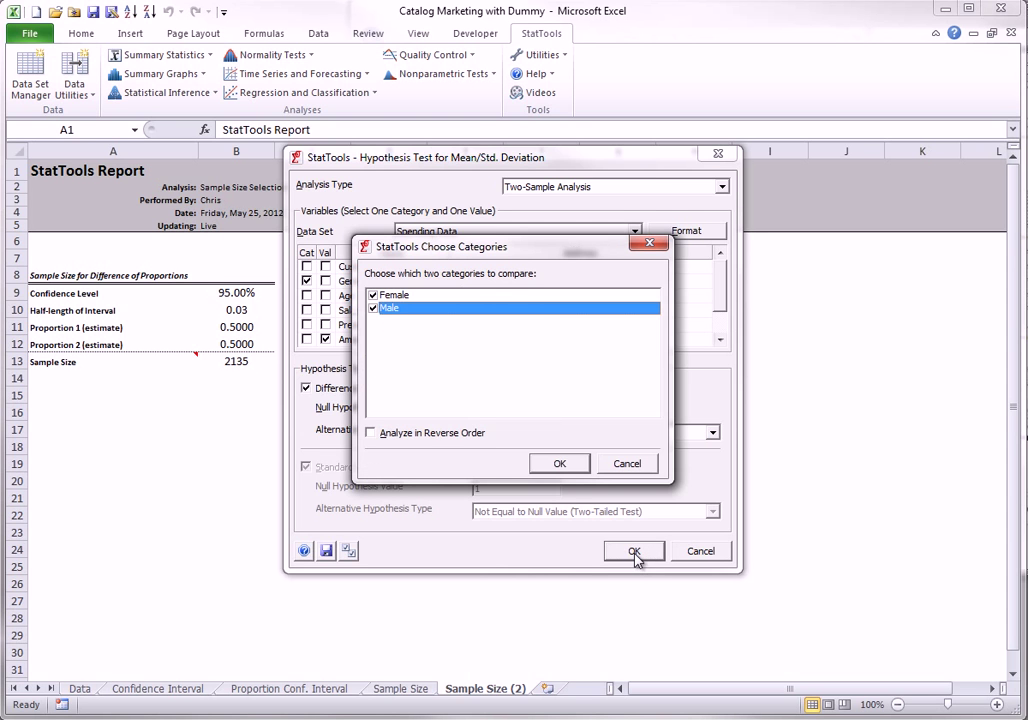
{"action": "left_click", "coordinate": [371, 433]}
{"action": "left_click", "coordinate": [562, 465]}
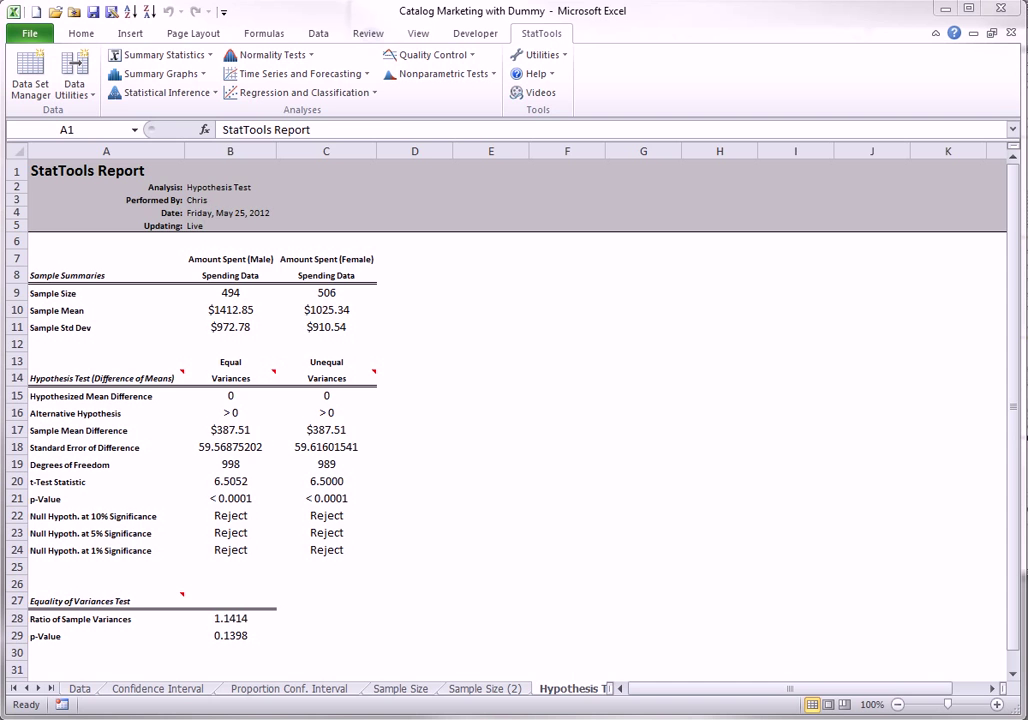
Step: Show the Statistical Inference procedures menu over the finished report
{"action": "left_click", "coordinate": [212, 93]}
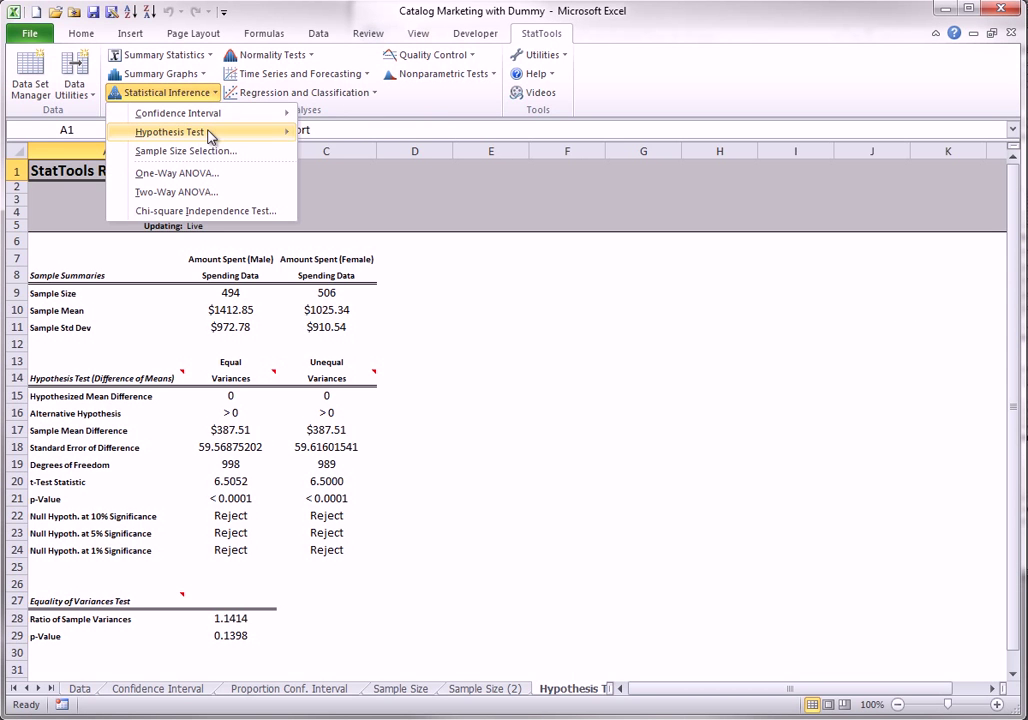
Step: Set a Two-Sample, Stacked proportion test with Gender as C1 and Amount Spent > 1000 as C2
{"action": "mouse_move", "coordinate": [170, 131]}
{"action": "left_click", "coordinate": [348, 153]}
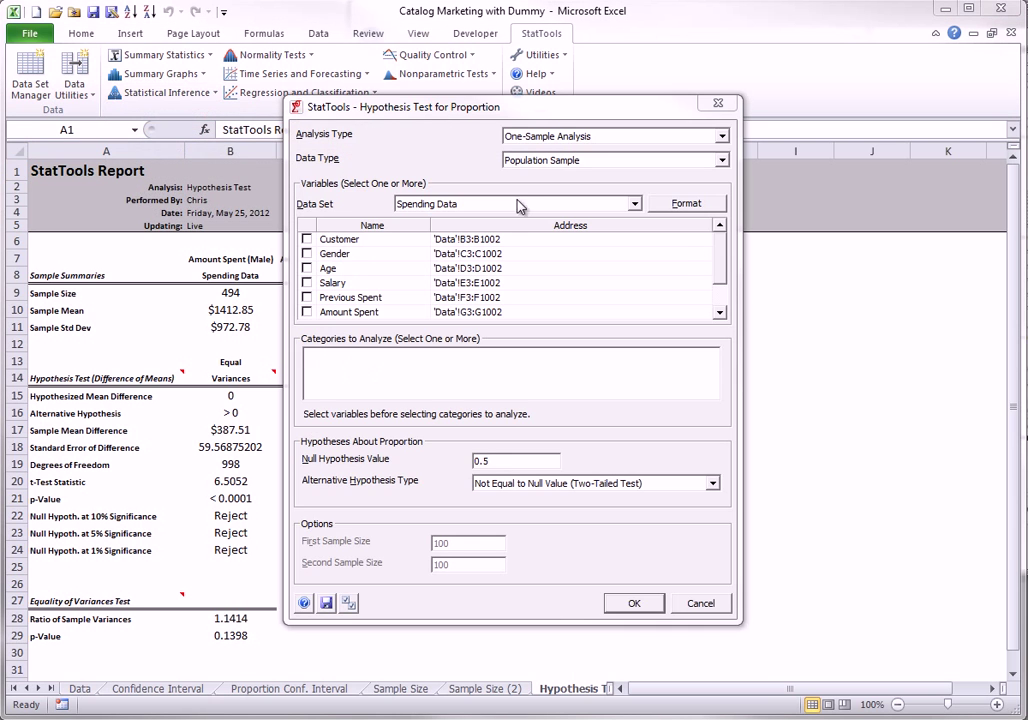
{"action": "left_click", "coordinate": [723, 137]}
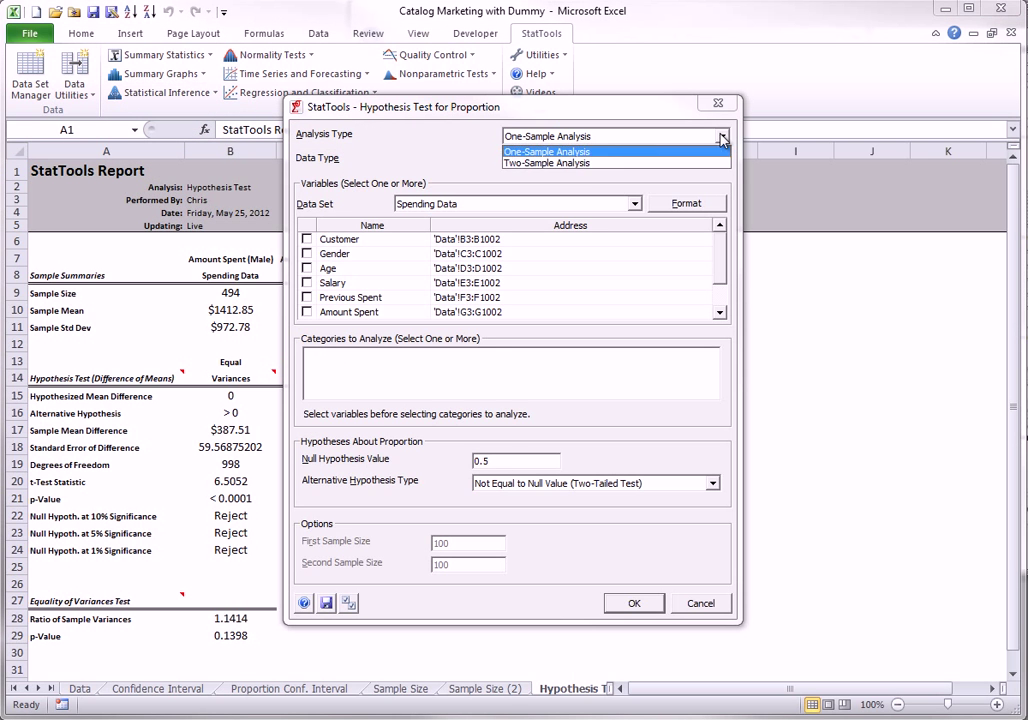
{"action": "left_click", "coordinate": [560, 150]}
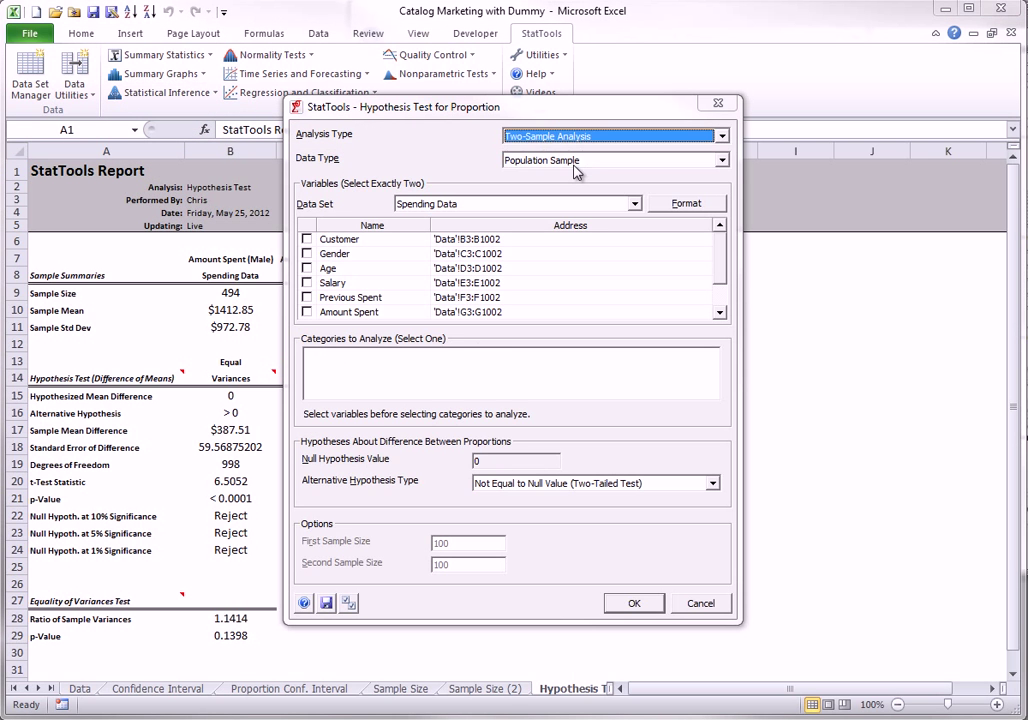
{"action": "left_click", "coordinate": [686, 203]}
{"action": "left_click", "coordinate": [697, 246]}
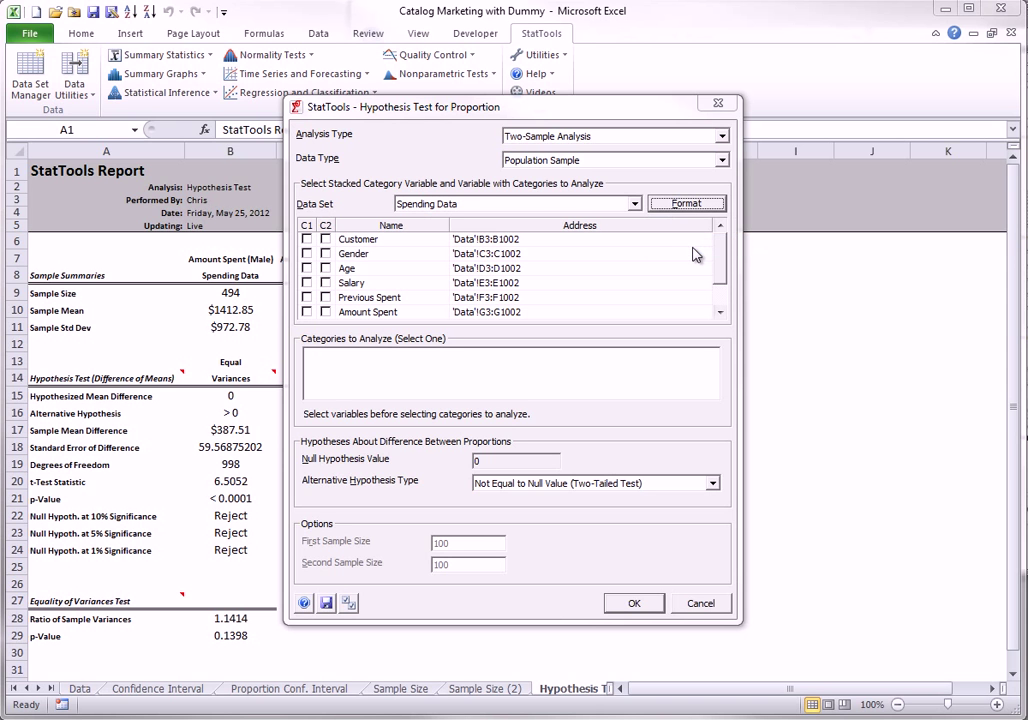
{"action": "left_click", "coordinate": [307, 254]}
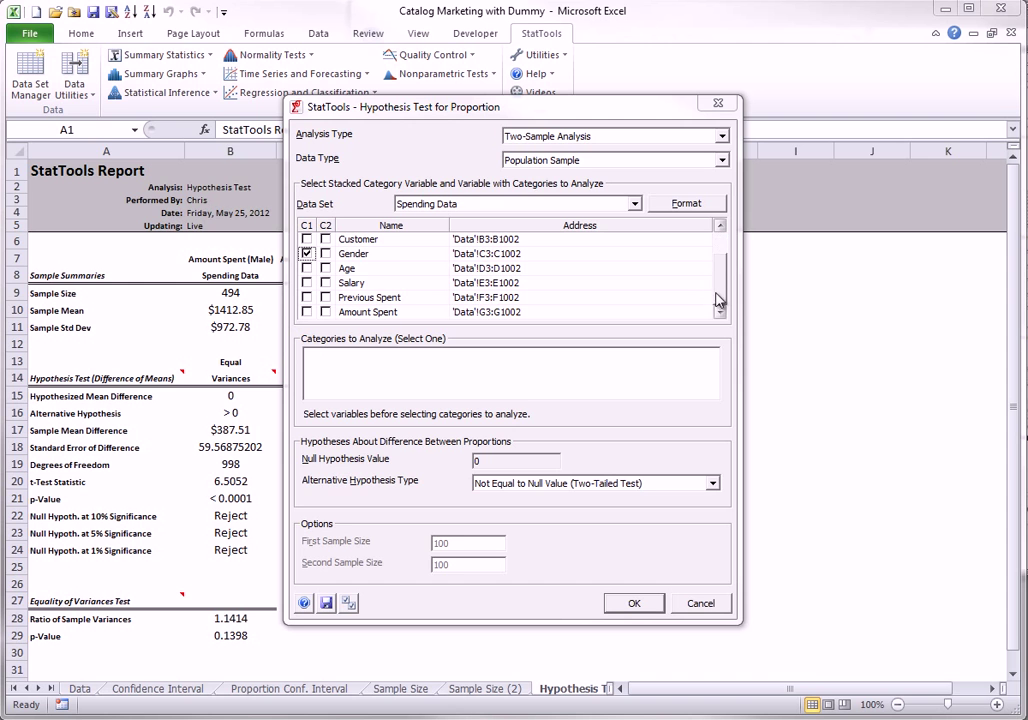
{"action": "left_click_drag", "start_coordinate": [720, 250], "coordinate": [720, 290]}
{"action": "left_click", "coordinate": [325, 298]}
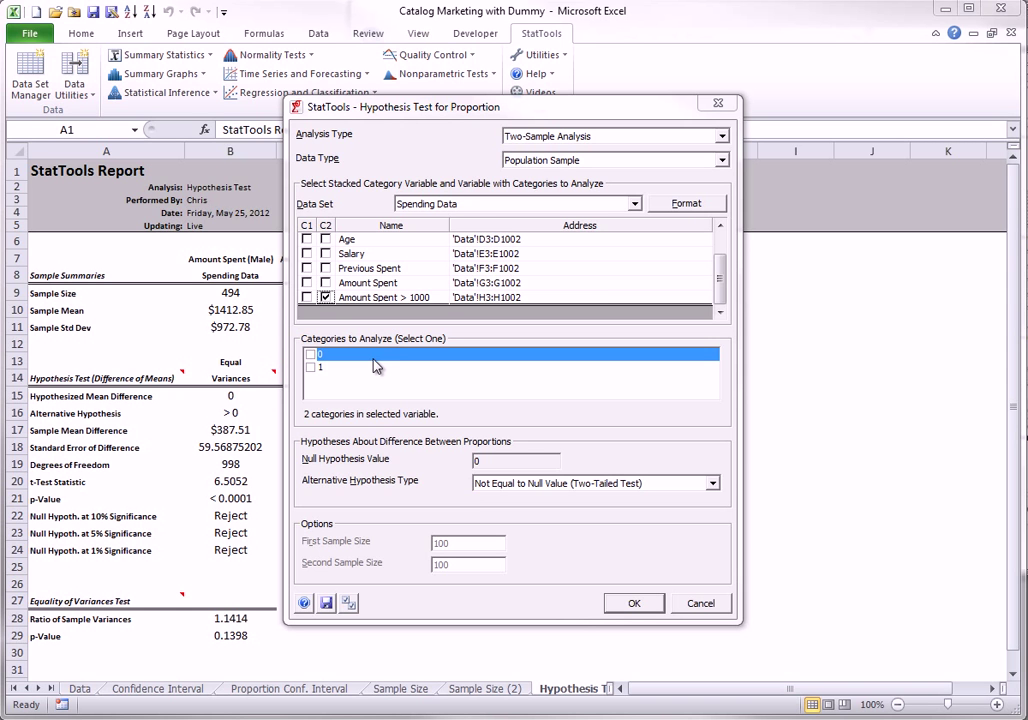
Step: Analyse category 0 with a Greater Than alternative, keep Female then Male, and run the test
{"action": "left_click", "coordinate": [310, 356]}
{"action": "left_click", "coordinate": [713, 487]}
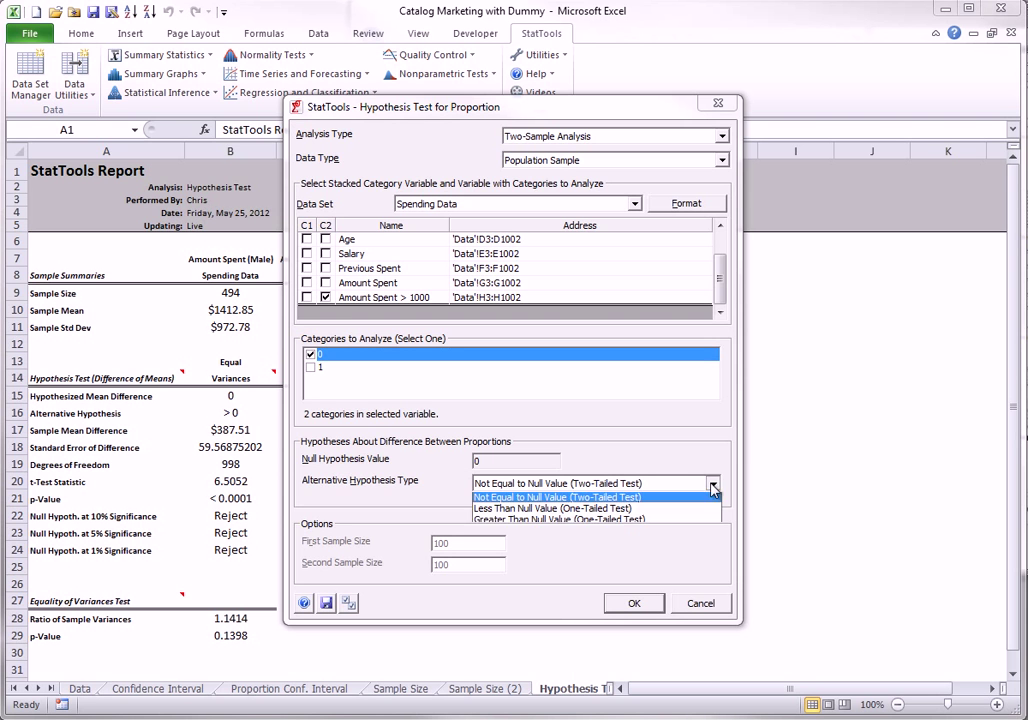
{"action": "left_click", "coordinate": [533, 522]}
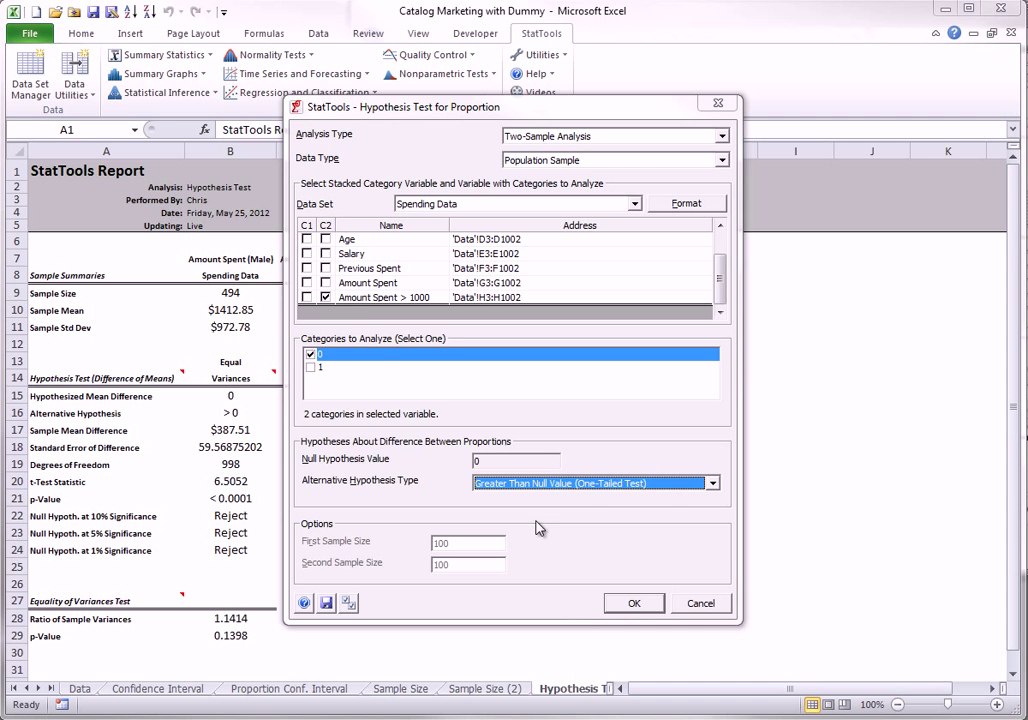
{"action": "left_click", "coordinate": [634, 603]}
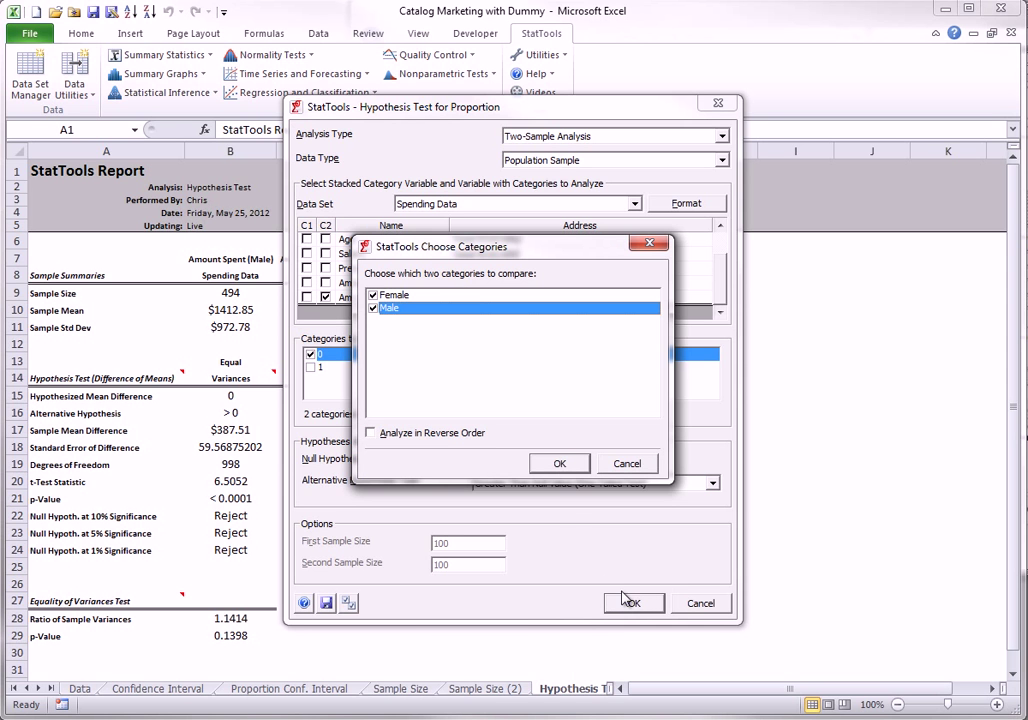
{"action": "left_click", "coordinate": [560, 464]}
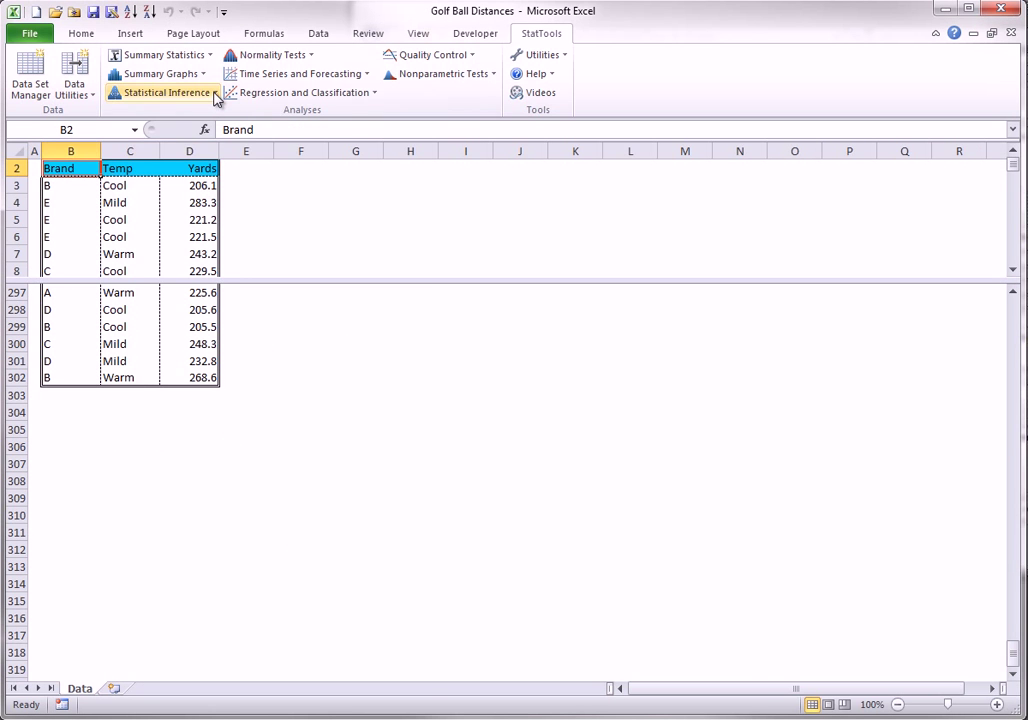
Step: Show the Statistical Inference procedure list over the Golf Ball Distances data
{"action": "left_click", "coordinate": [213, 93]}
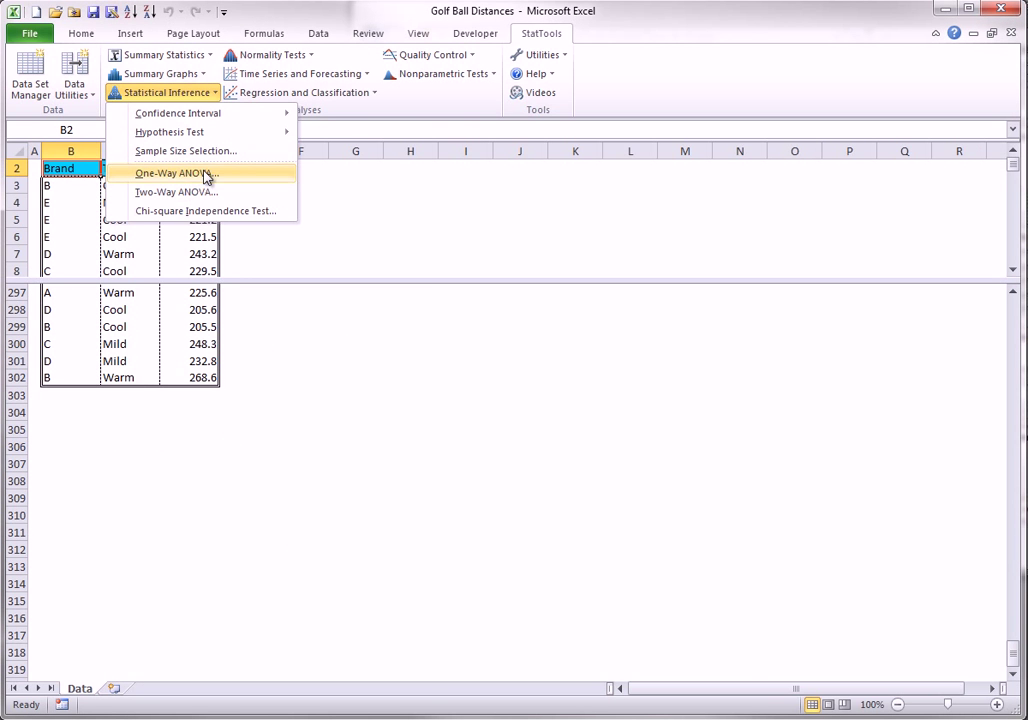
Step: Dismiss the inference list, then bring it back to reach One-Way ANOVA for the Golf Data set
{"action": "left_click", "coordinate": [176, 192]}
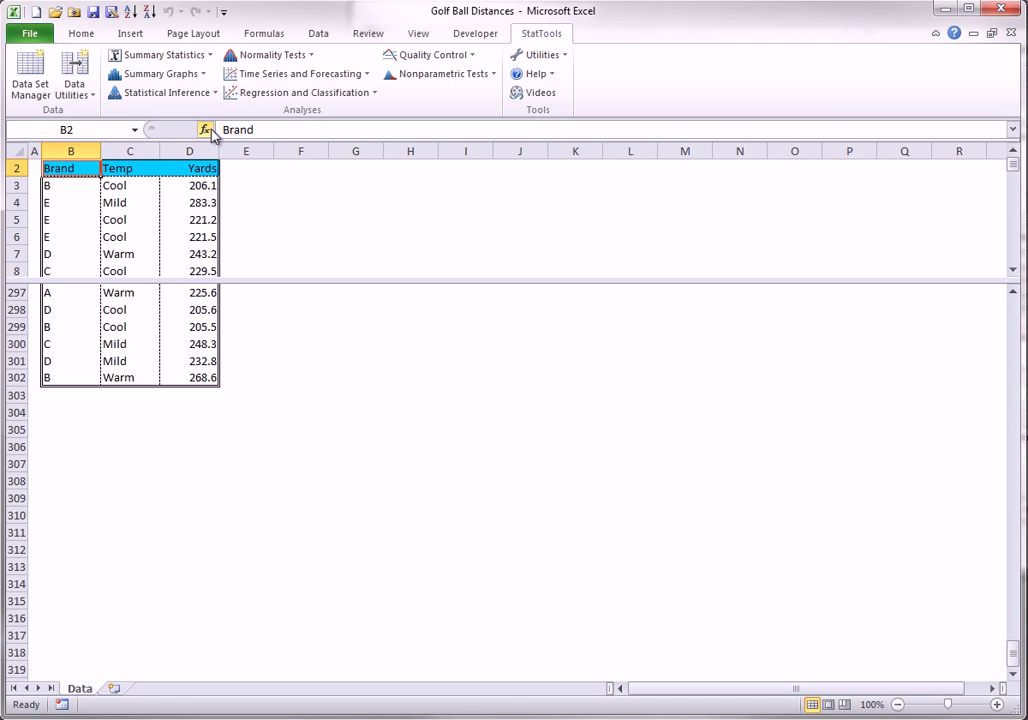
{"action": "left_click", "coordinate": [210, 92]}
Step: Start a one-way ANOVA on stacked data with Brand as the category variable
{"action": "left_click", "coordinate": [176, 173]}
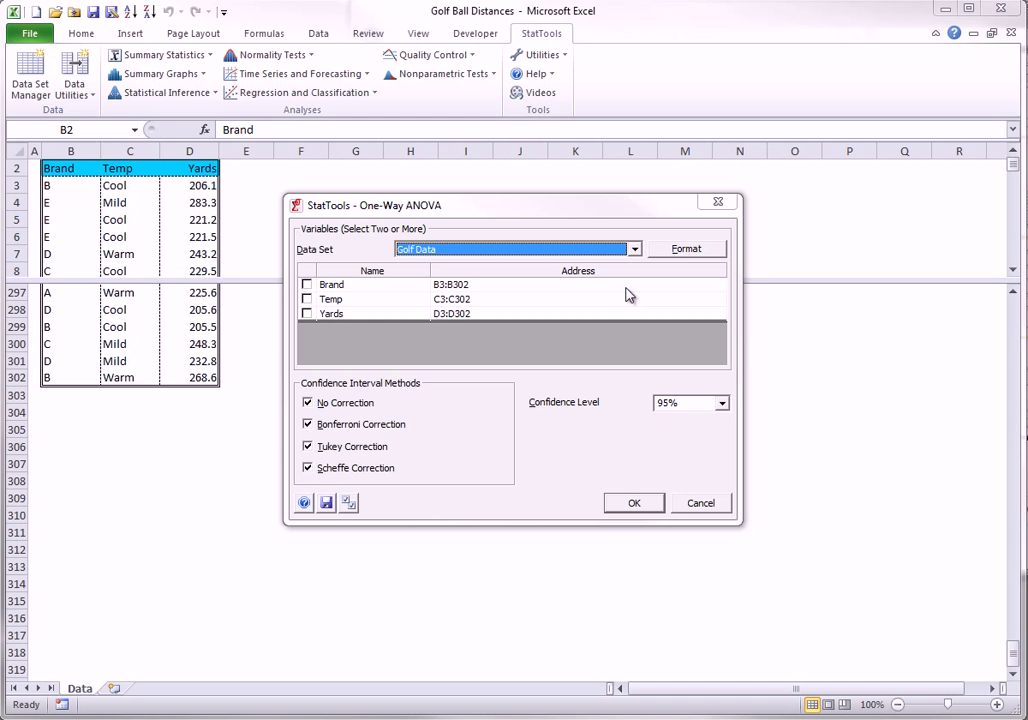
{"action": "left_click", "coordinate": [687, 249]}
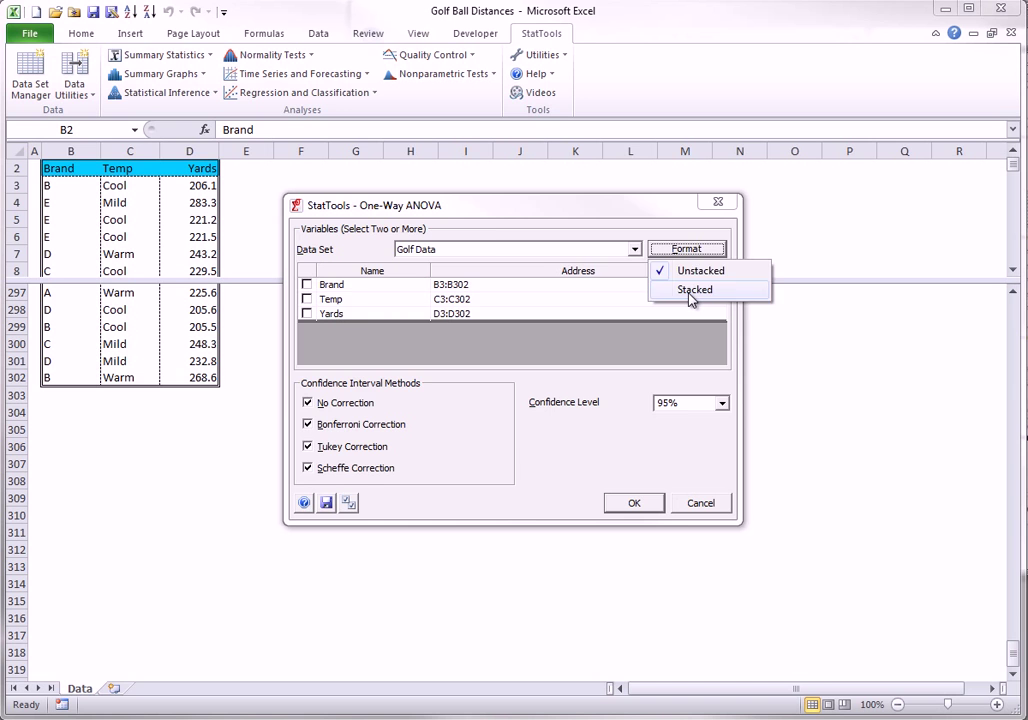
{"action": "left_click", "coordinate": [694, 289]}
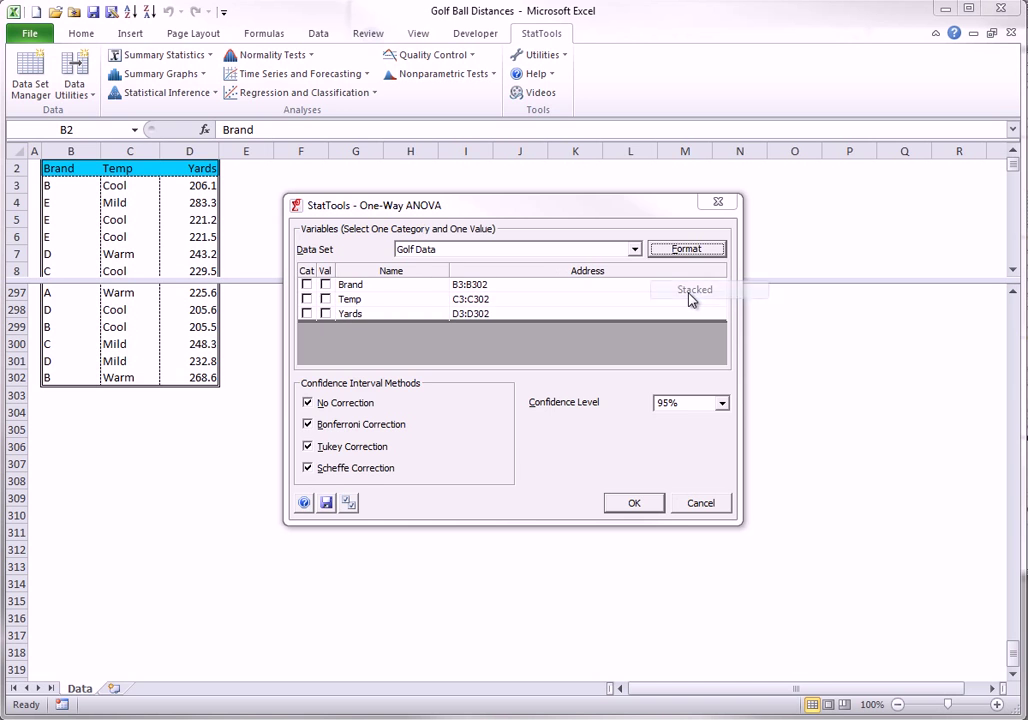
{"action": "left_click", "coordinate": [307, 285]}
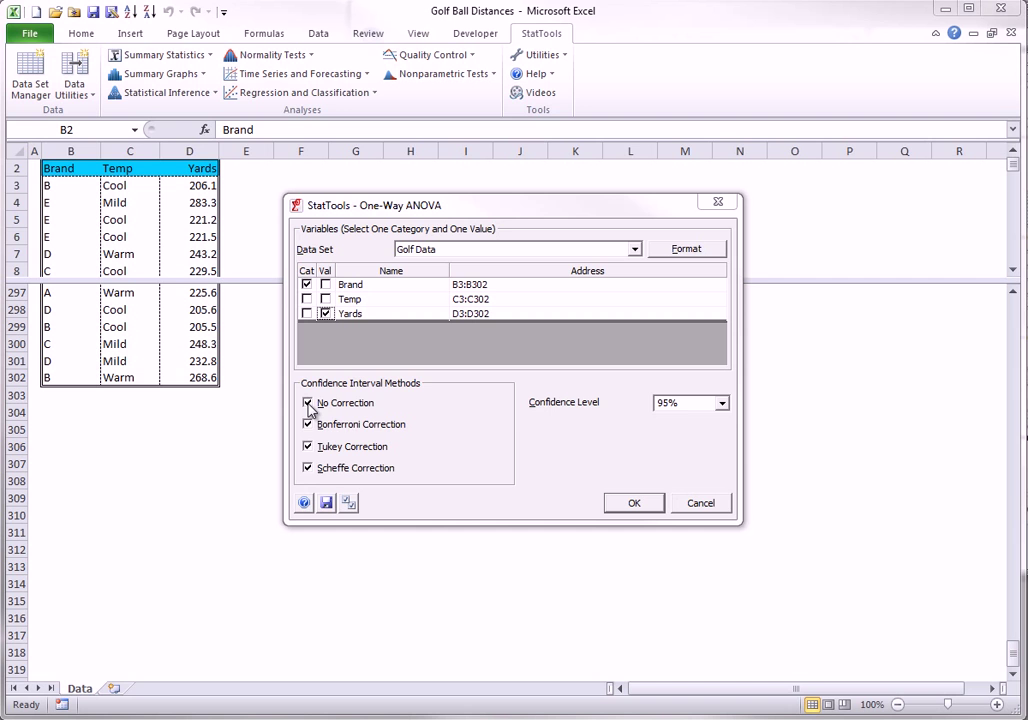
Step: Keep only Tukey confidence intervals (no uncorrected, Bonferroni or Scheffe) and run the ANOVA
{"action": "left_click", "coordinate": [308, 402]}
{"action": "left_click", "coordinate": [308, 424]}
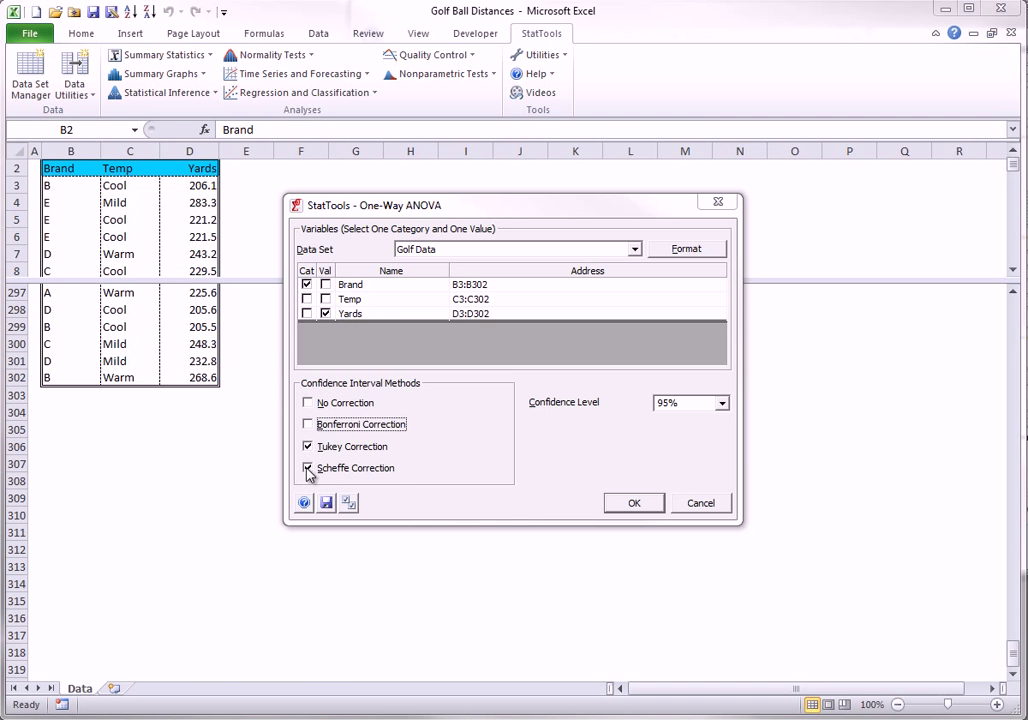
{"action": "left_click", "coordinate": [308, 468]}
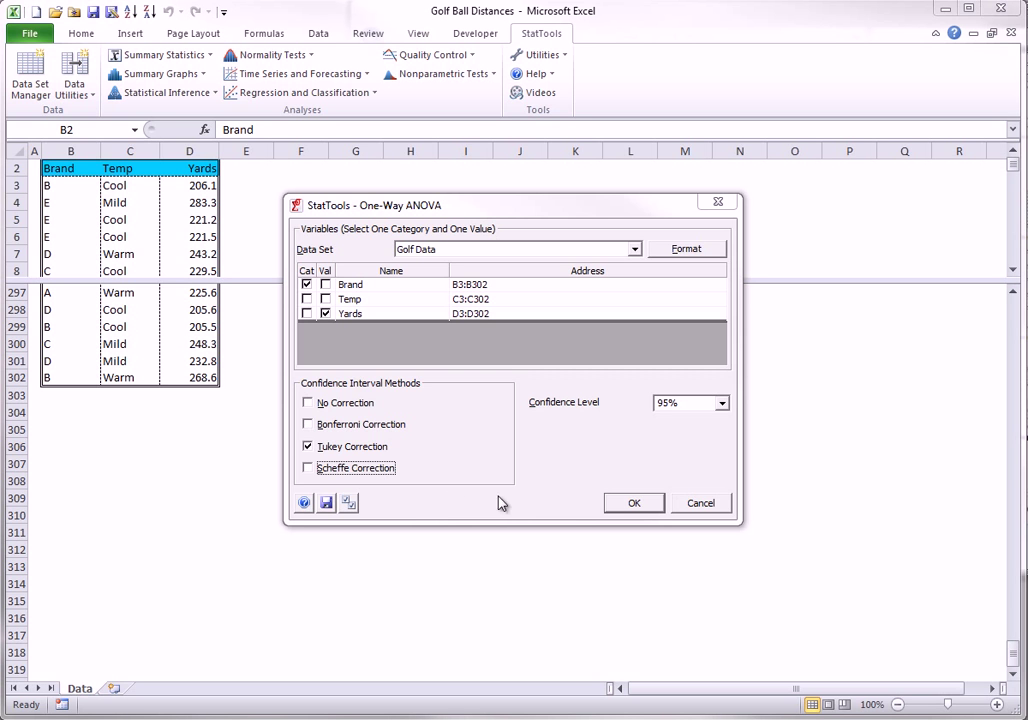
{"action": "left_click", "coordinate": [638, 503]}
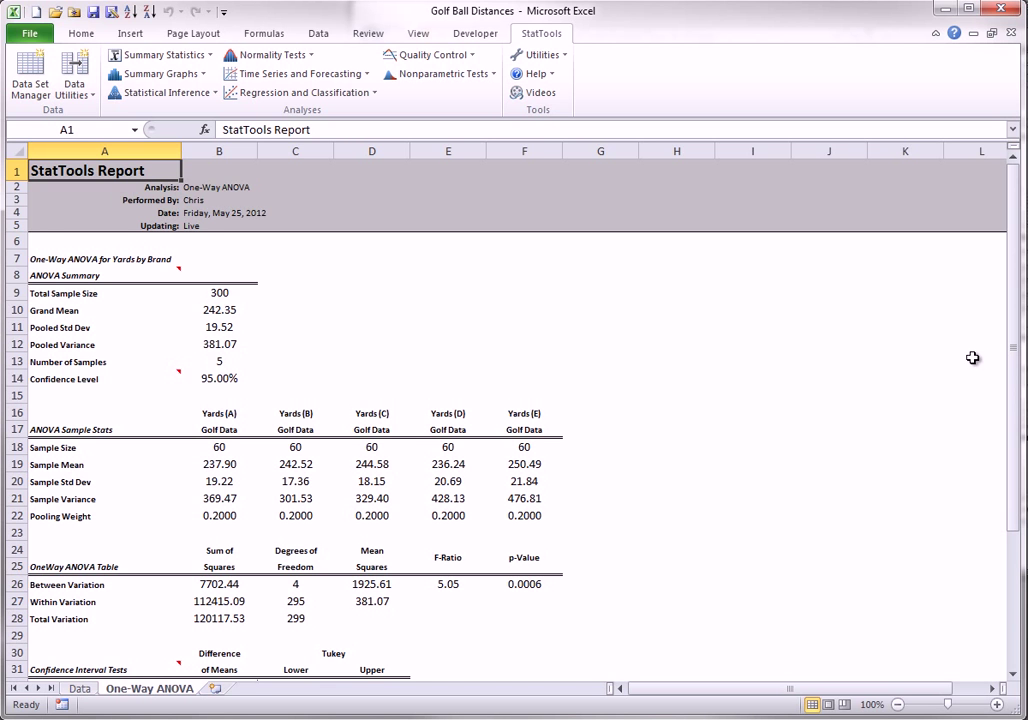
{"action": "left_click_drag", "start_coordinate": [1012, 333], "coordinate": [1012, 360]}
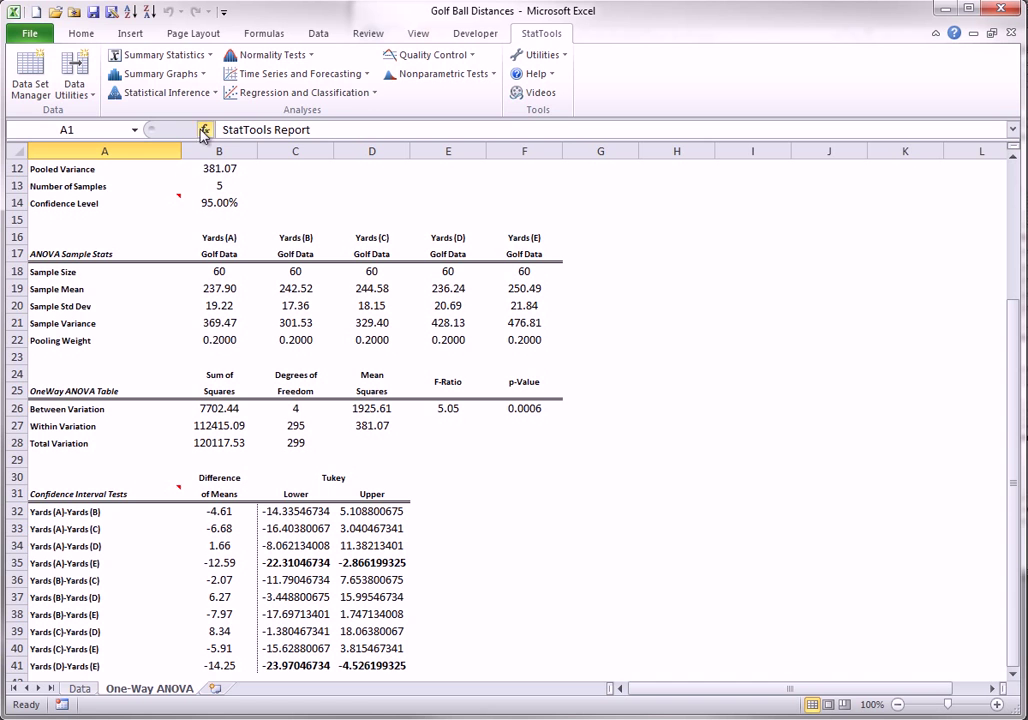
Step: Set up a two-way ANOVA with Brand as C1, Temp as C2 and Yards as the value variable
{"action": "left_click", "coordinate": [212, 93]}
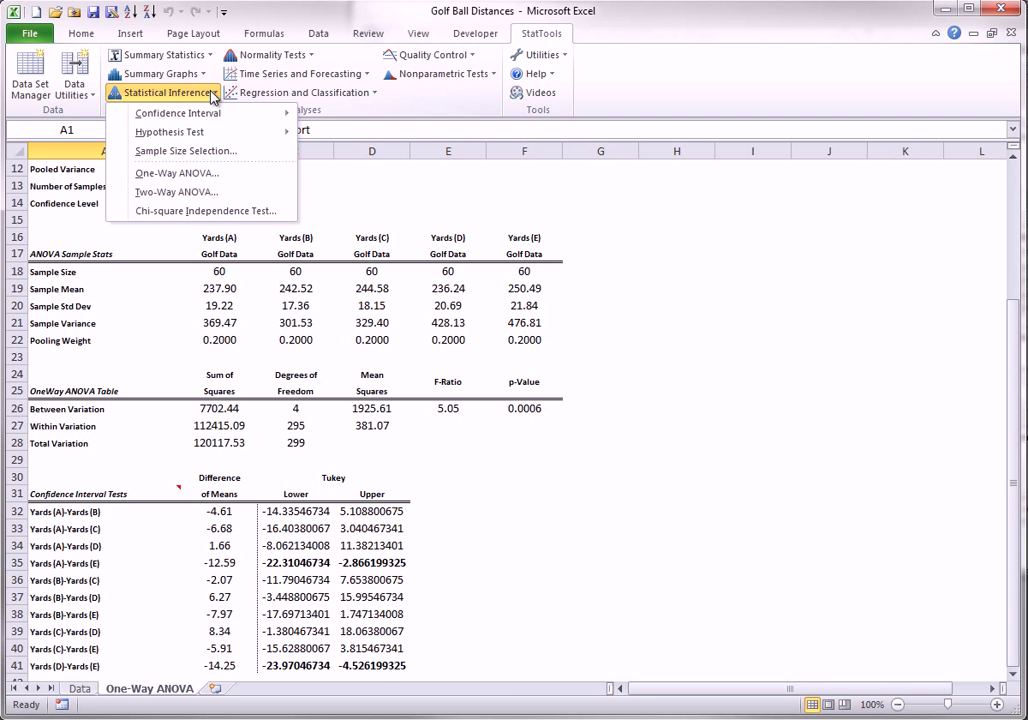
{"action": "left_click", "coordinate": [175, 191]}
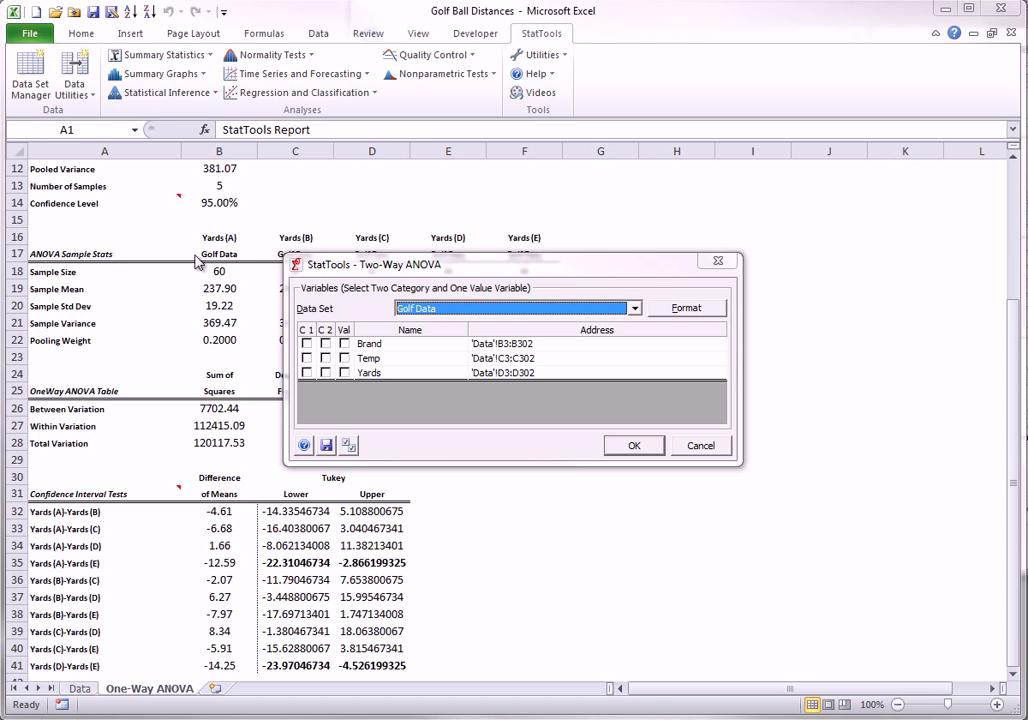
{"action": "left_click", "coordinate": [306, 344]}
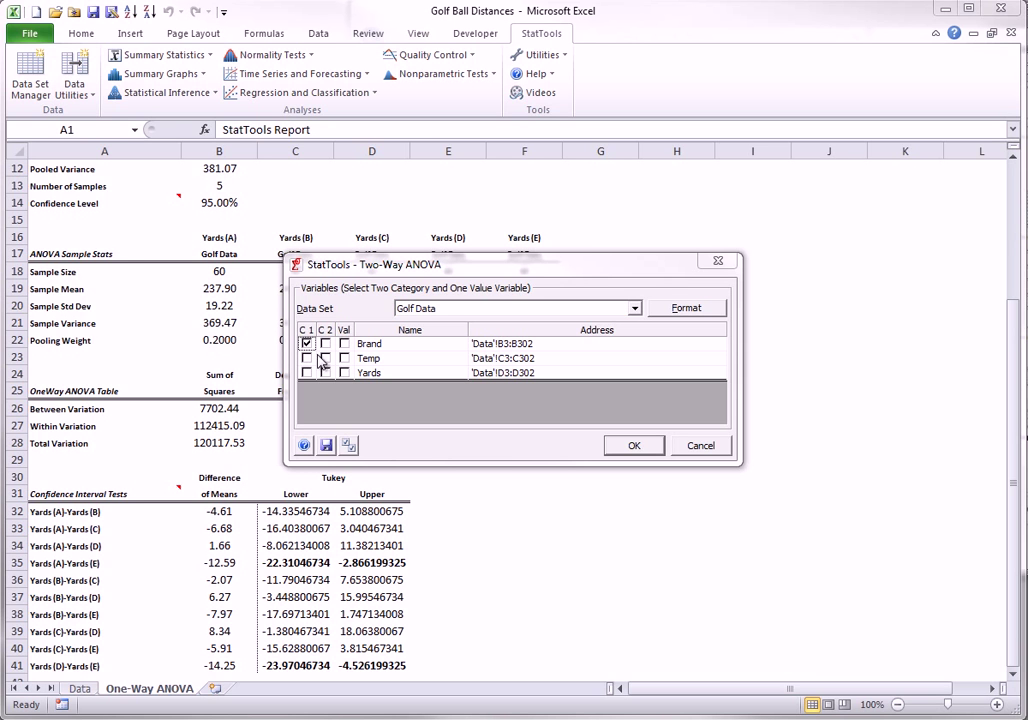
{"action": "left_click", "coordinate": [326, 358]}
{"action": "left_click", "coordinate": [345, 373]}
{"action": "left_click", "coordinate": [635, 447]}
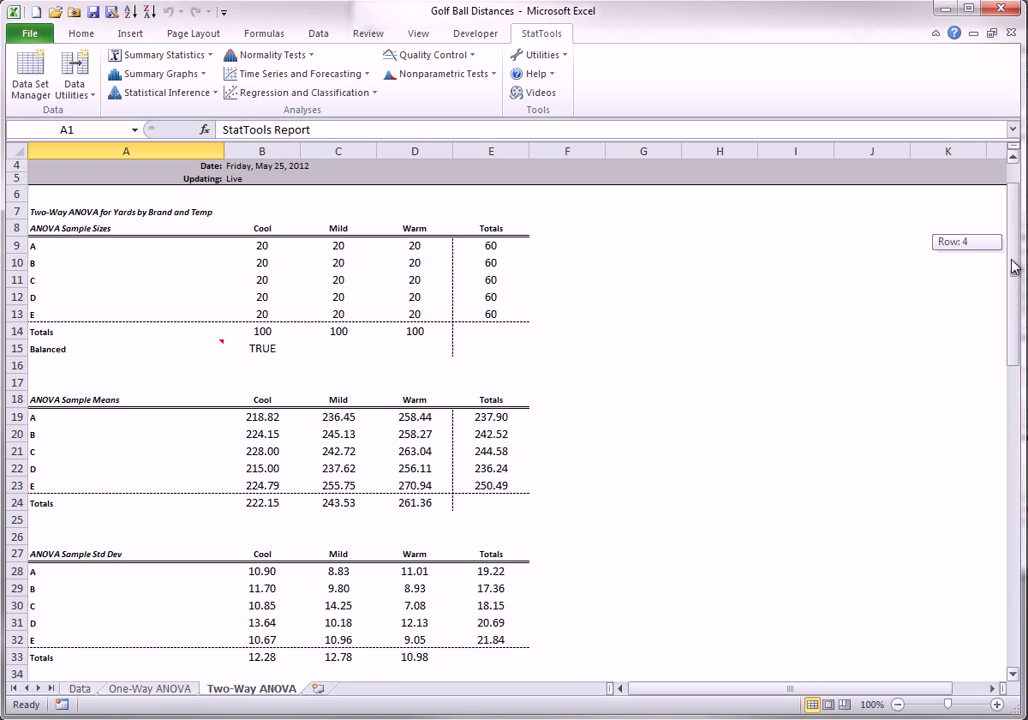
{"action": "left_click_drag", "start_coordinate": [1010, 270], "coordinate": [1010, 390]}
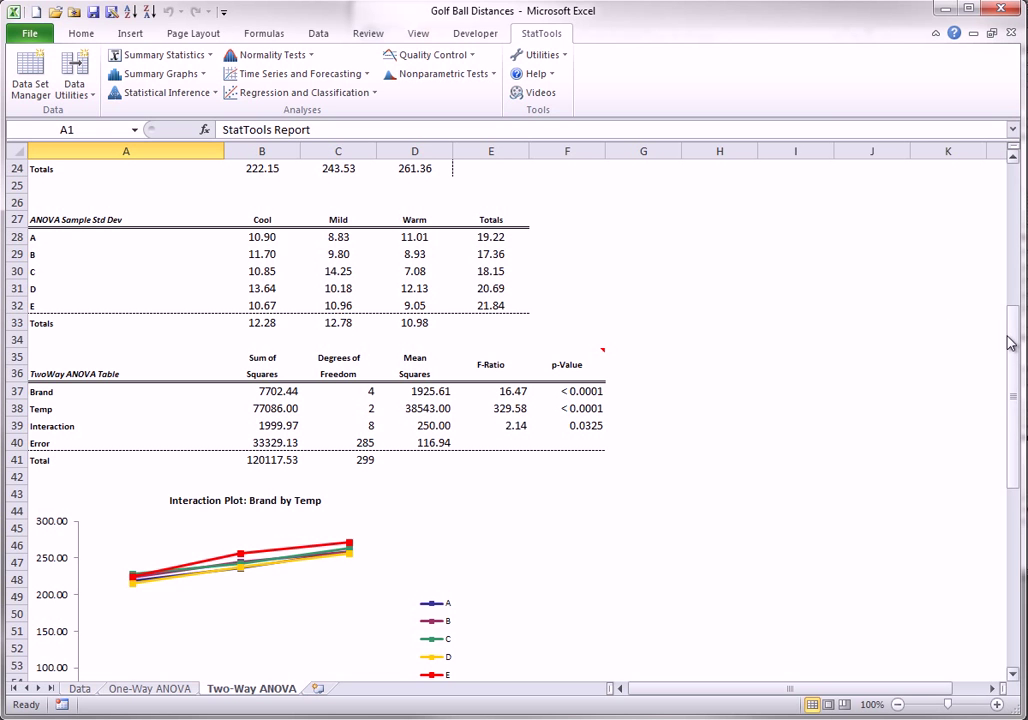
{"action": "left_click_drag", "start_coordinate": [1013, 345], "coordinate": [1018, 452]}
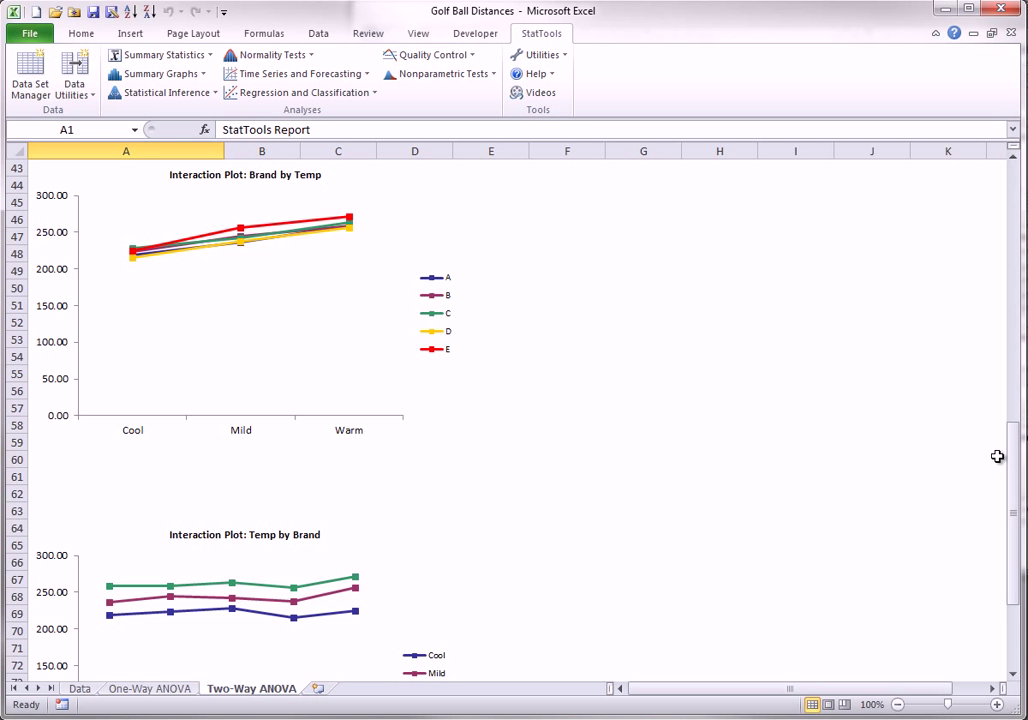
{"action": "left_click_drag", "start_coordinate": [1016, 470], "coordinate": [1018, 410]}
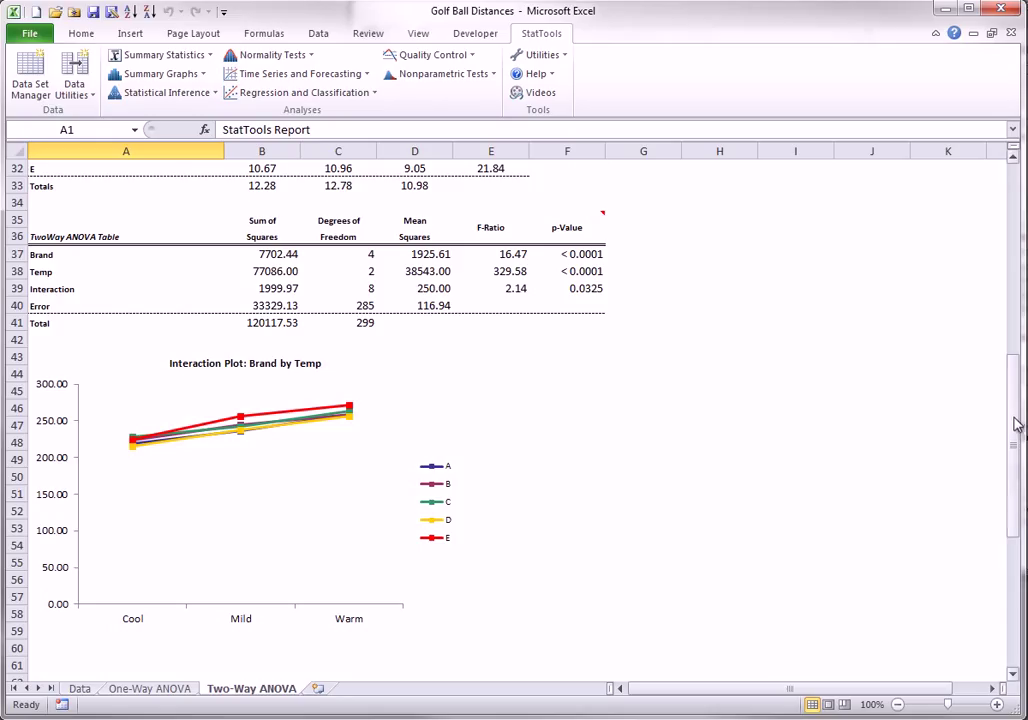
{"action": "left_click_drag", "start_coordinate": [1012, 425], "coordinate": [1013, 534]}
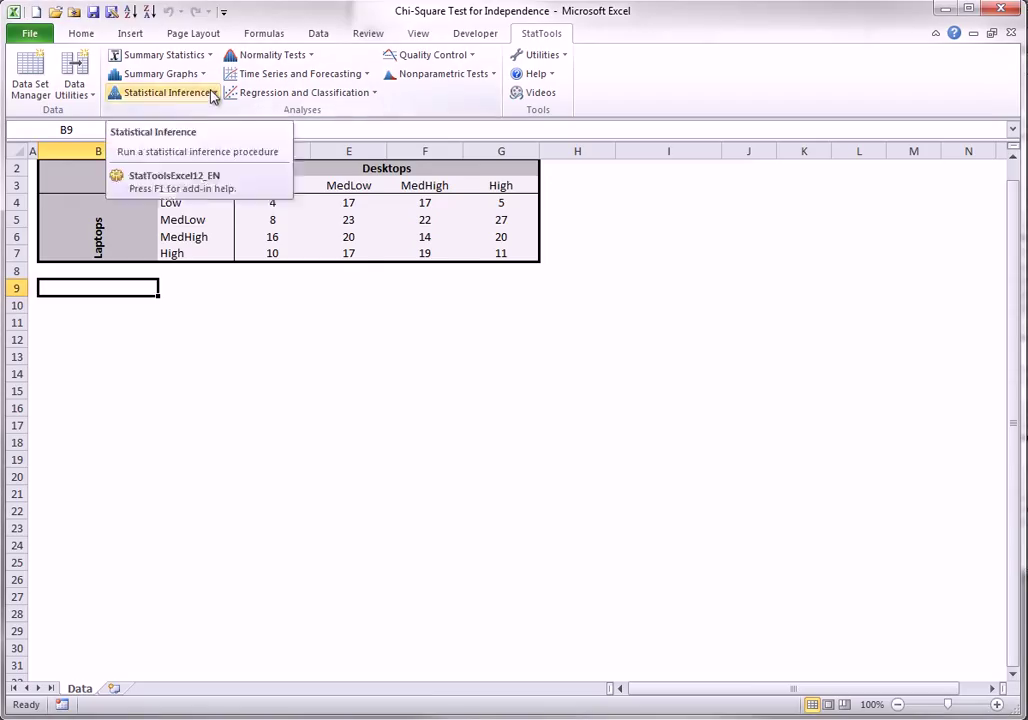
Step: Show the inference procedure list, dismiss it, and show it again for the counts table
{"action": "left_click", "coordinate": [170, 92]}
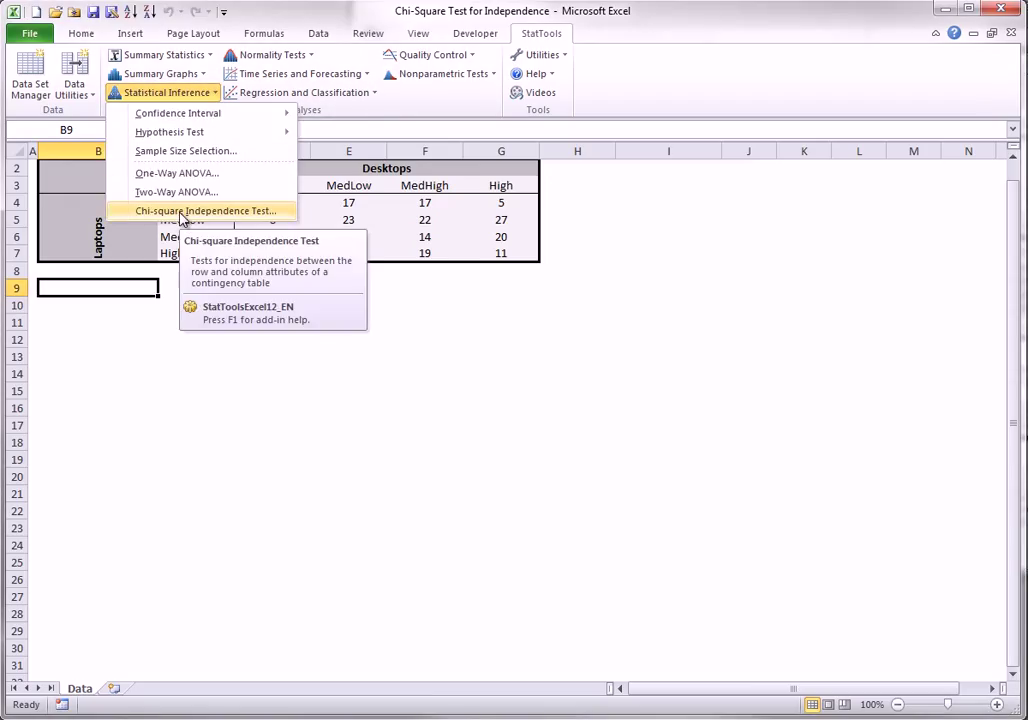
{"action": "key", "text": "Escape"}
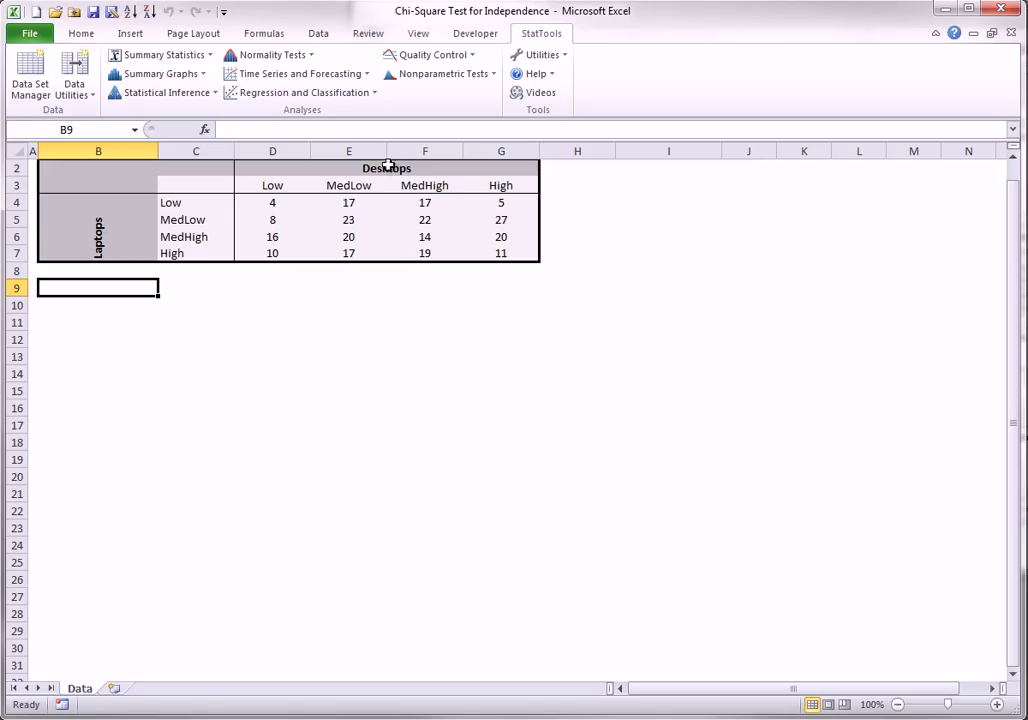
{"action": "left_click", "coordinate": [168, 92]}
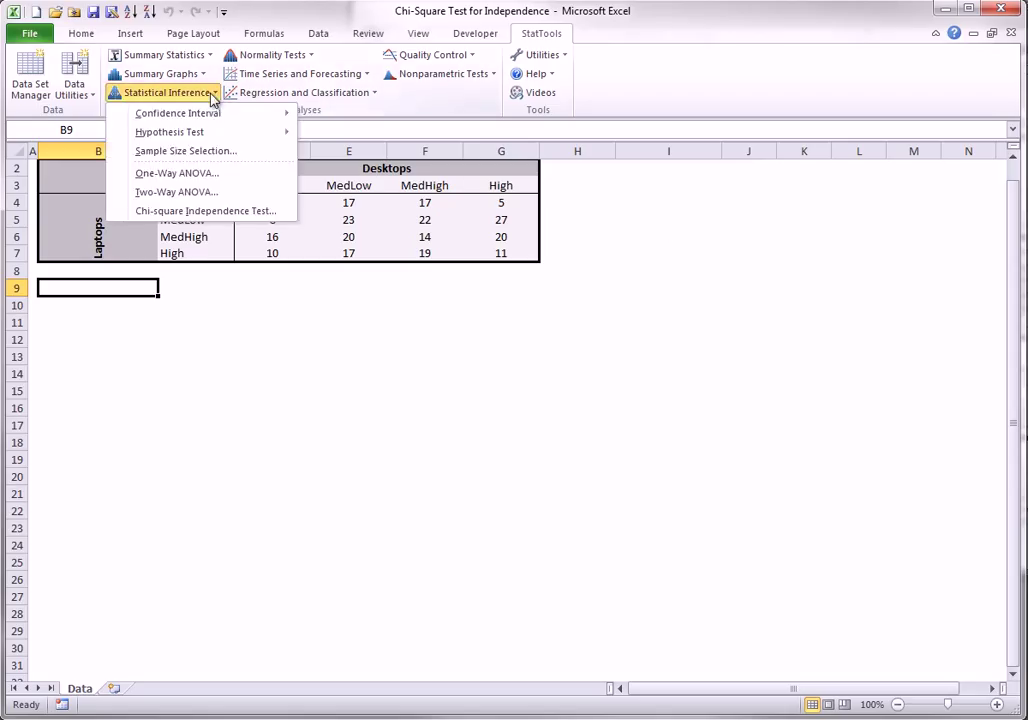
Step: Start the chi-square independence test using the C3:G7 counts table with headers as its range
{"action": "left_click", "coordinate": [204, 211]}
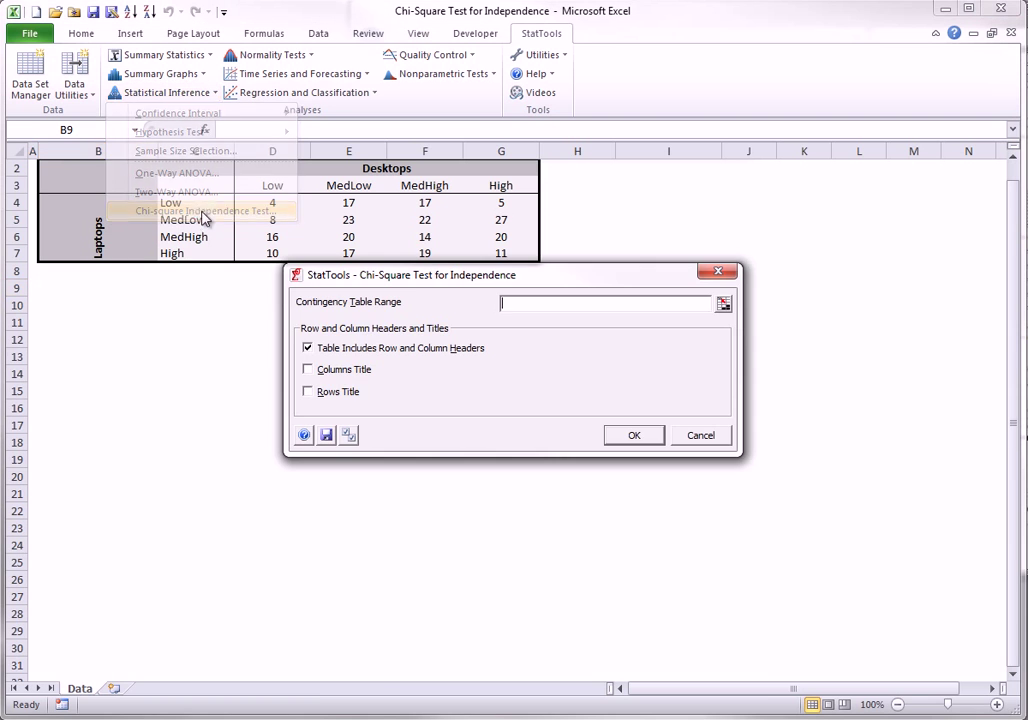
{"action": "left_click", "coordinate": [723, 303]}
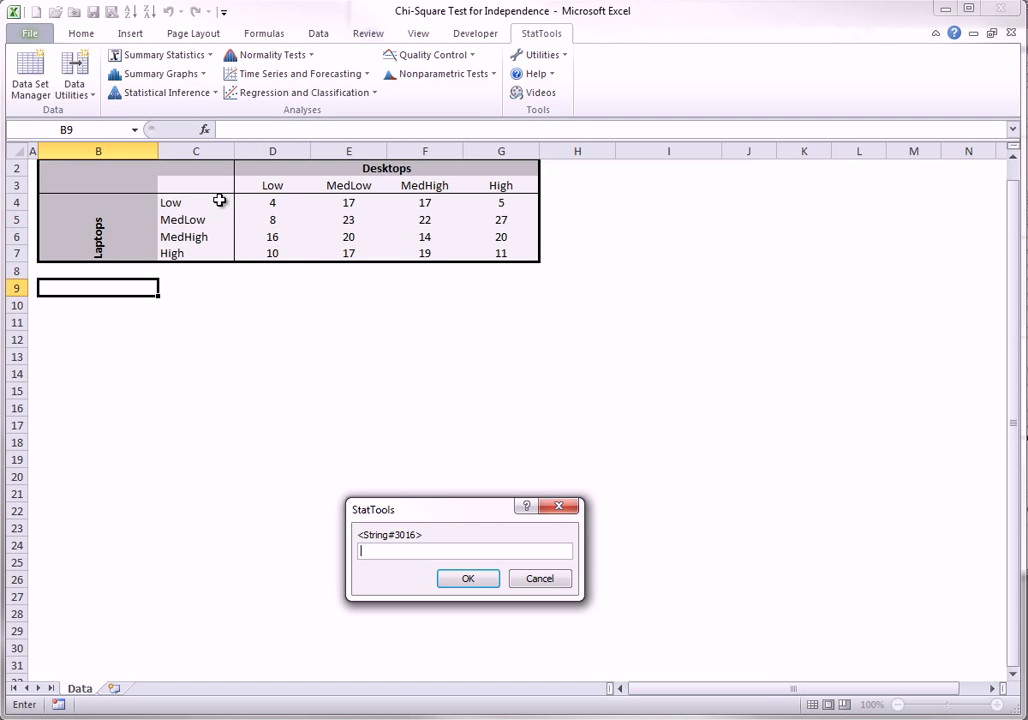
{"action": "mouse_move", "coordinate": [178, 183]}
{"action": "left_mouse_down"}
{"action": "mouse_move", "coordinate": [271, 252]}
{"action": "mouse_move", "coordinate": [501, 253]}
{"action": "left_mouse_up"}
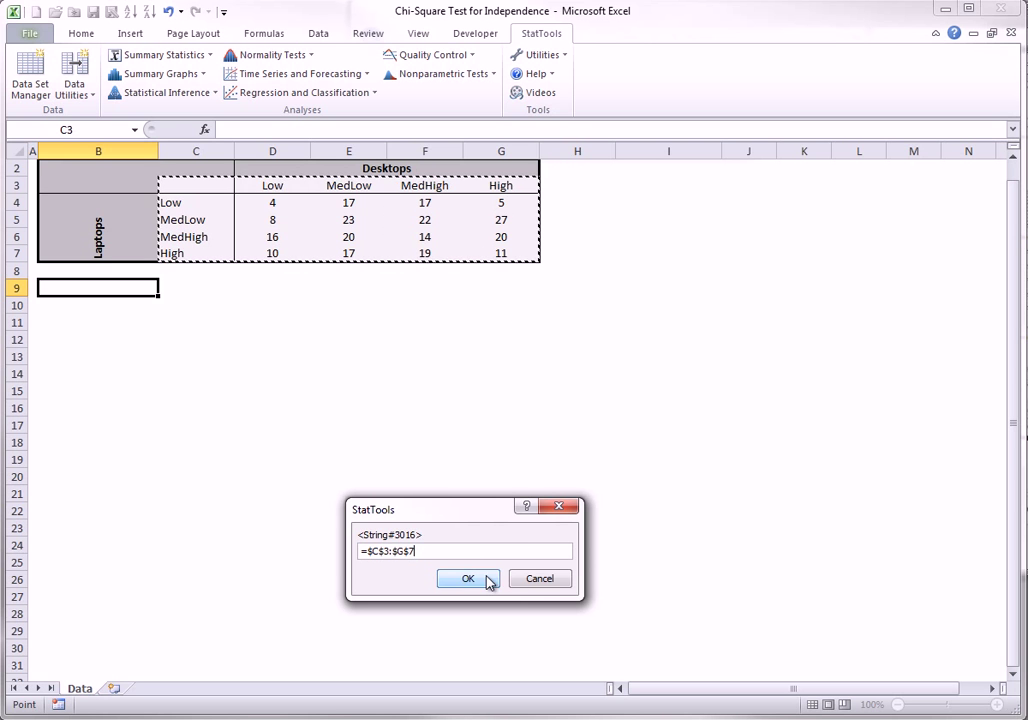
{"action": "left_click", "coordinate": [468, 578]}
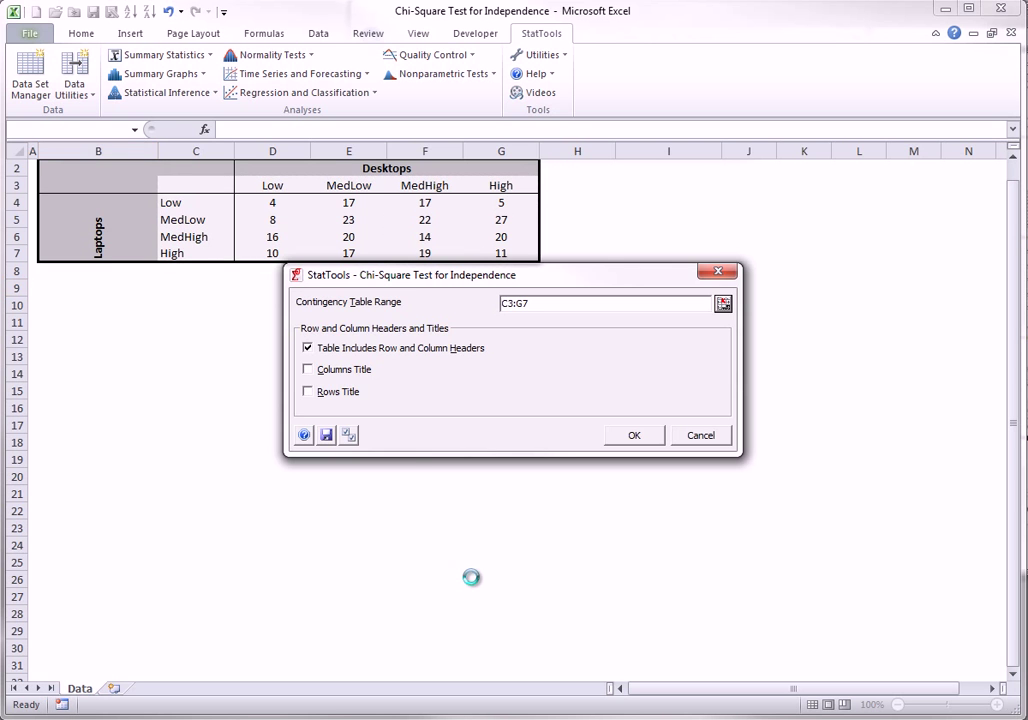
Step: Title the columns Desktops and the rows Laptops, then generate the independence report
{"action": "left_click", "coordinate": [307, 369]}
{"action": "left_click", "coordinate": [540, 364]}
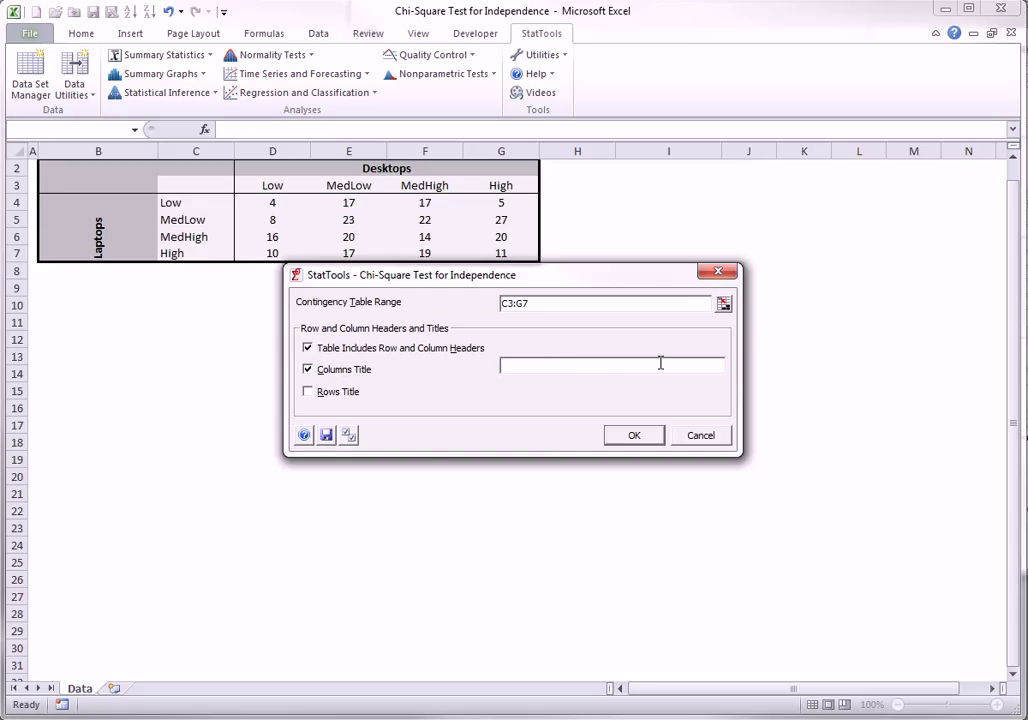
{"action": "type", "text": "Desk"}
{"action": "type", "text": "tops"}
{"action": "left_click", "coordinate": [307, 391]}
{"action": "left_click", "coordinate": [560, 391]}
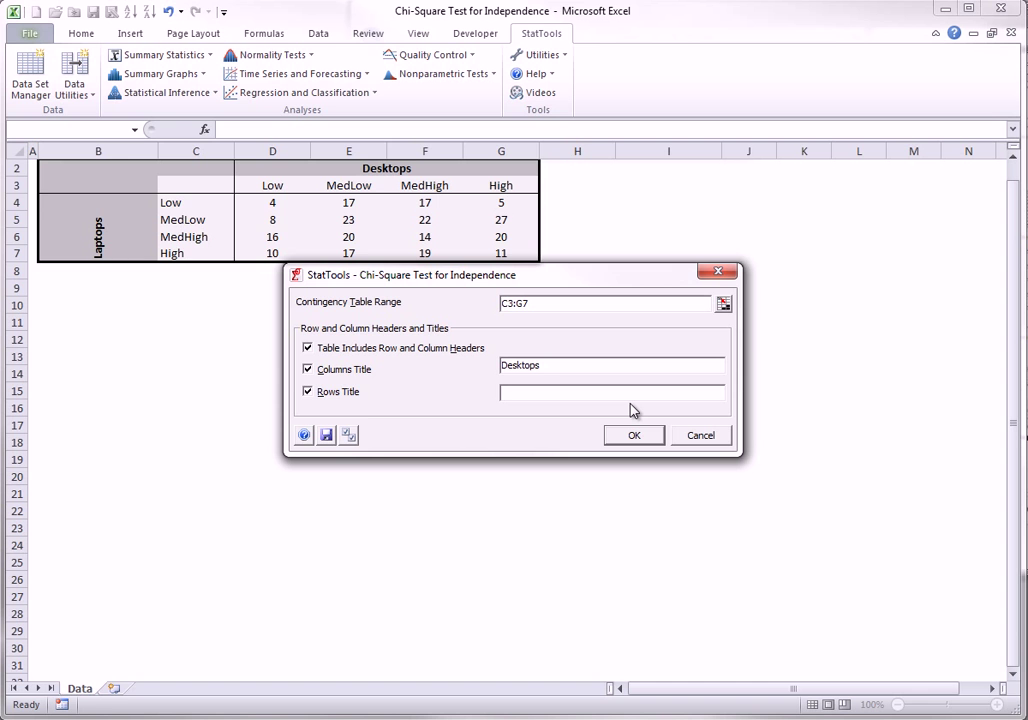
{"action": "type", "text": "Lapto"}
{"action": "type", "text": "ps"}
{"action": "left_click", "coordinate": [630, 436]}
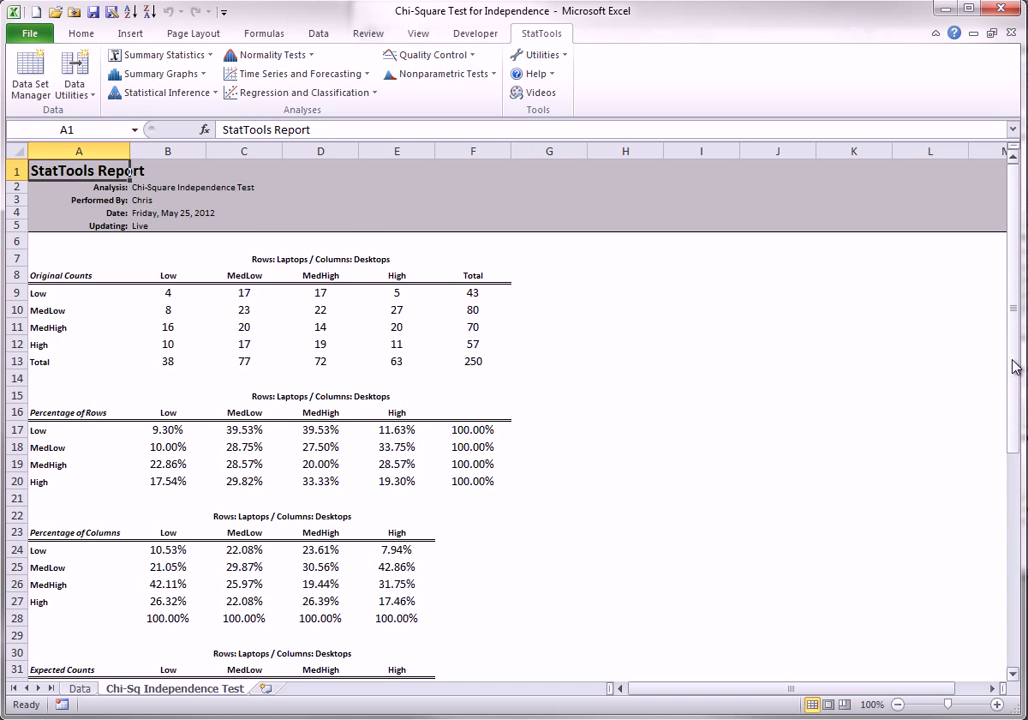
{"action": "scroll", "coordinate": [1013, 366], "scroll_direction": "down", "scroll_amount": 1}
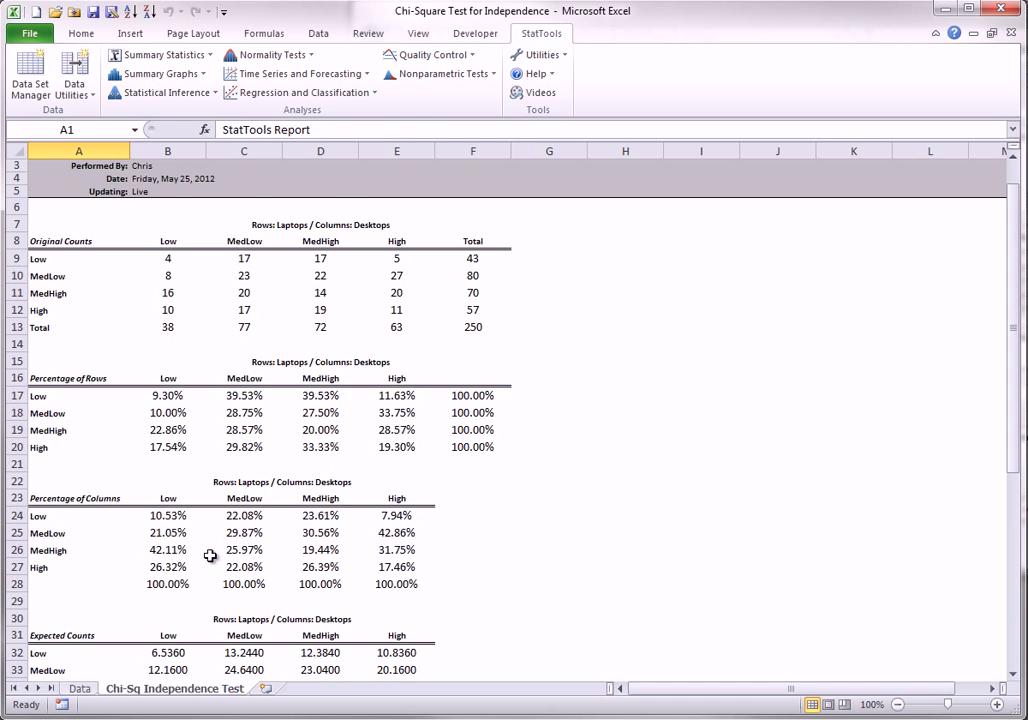
{"action": "scroll", "coordinate": [215, 566], "scroll_direction": "down", "scroll_amount": 7}
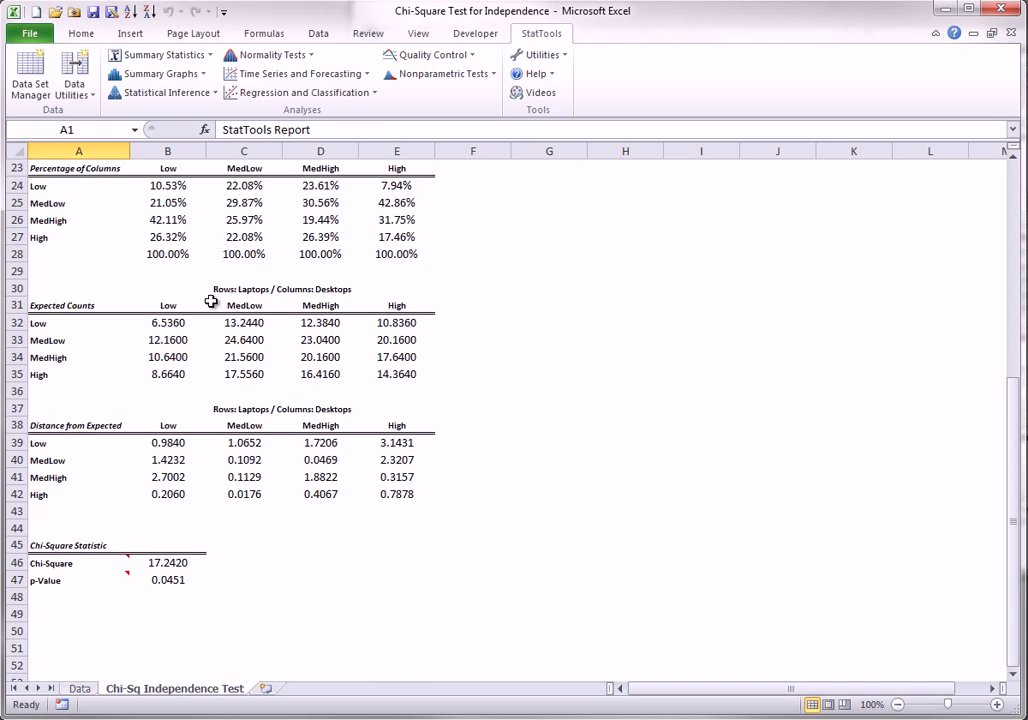